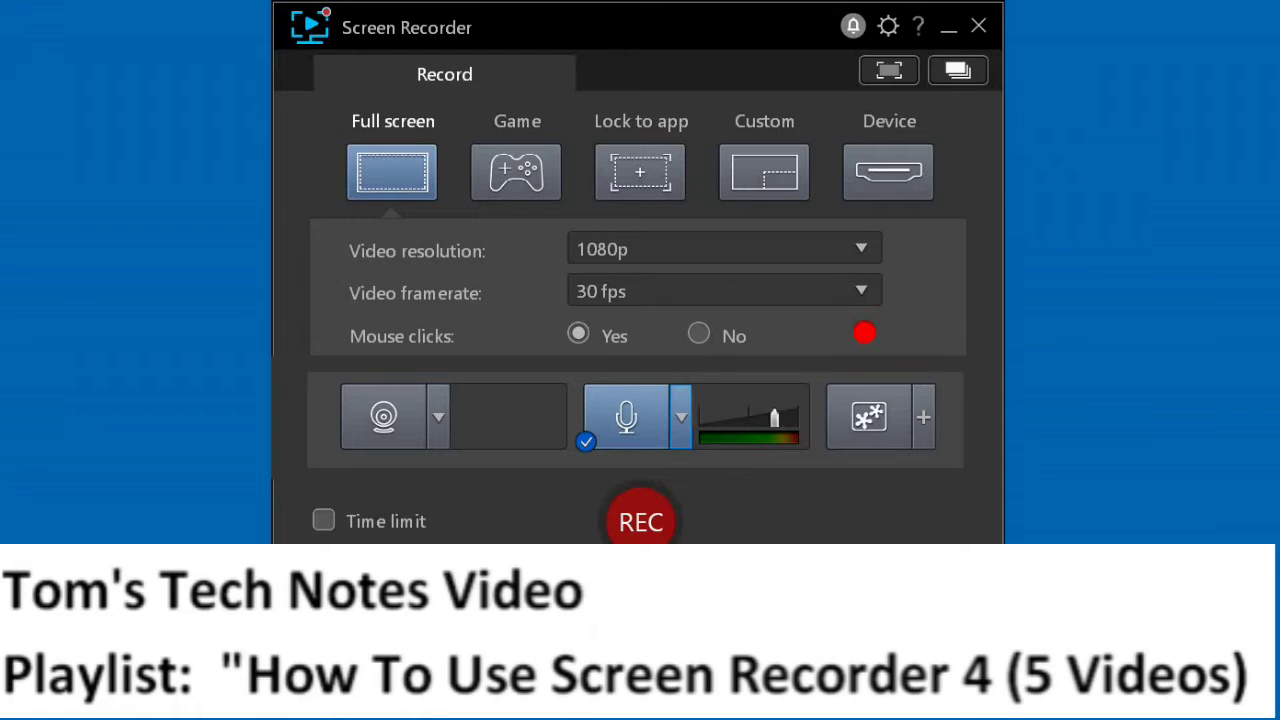
- Switch to Custom capture mode and turn the webcam on so its live preview appears
click(409, 290)
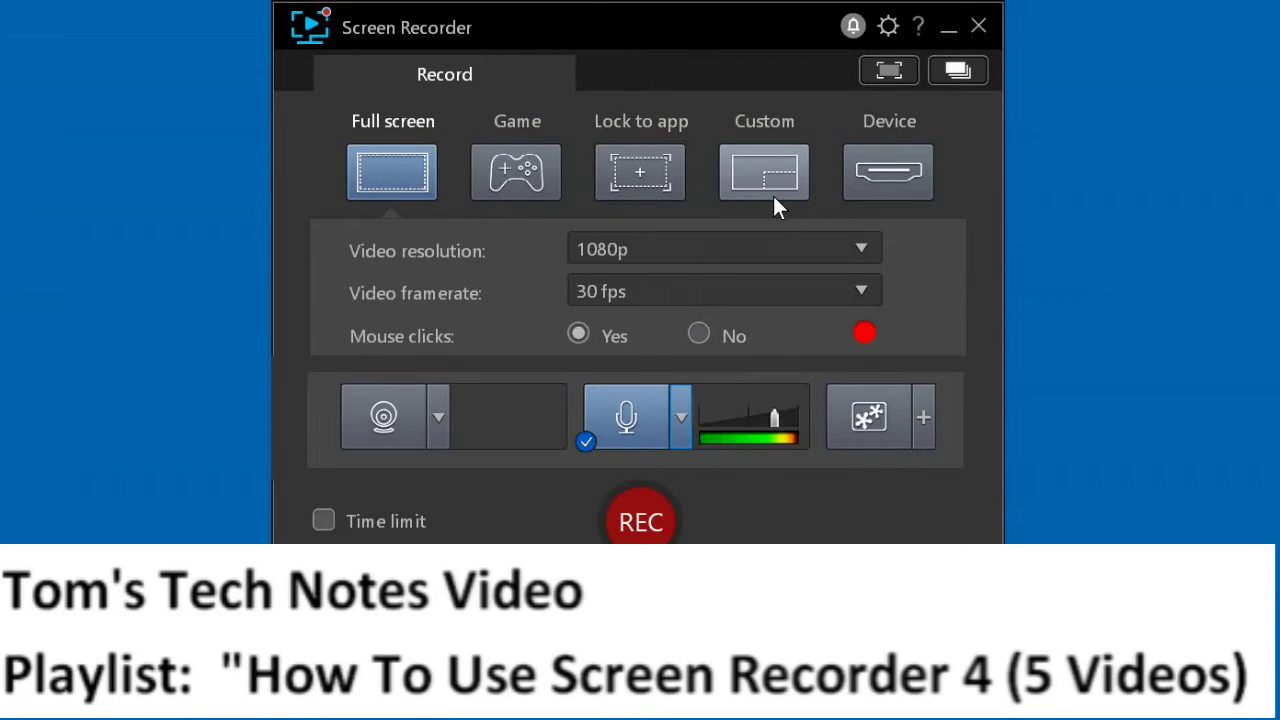
click(843, 162)
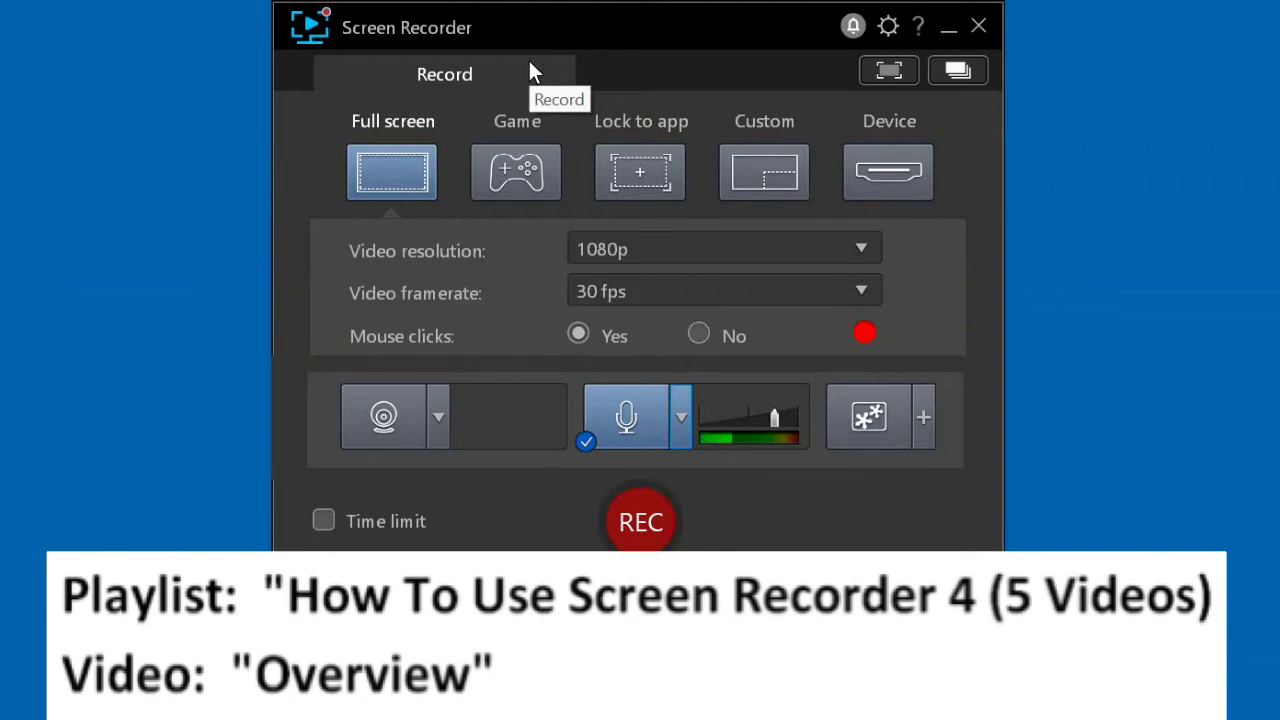
click(548, 22)
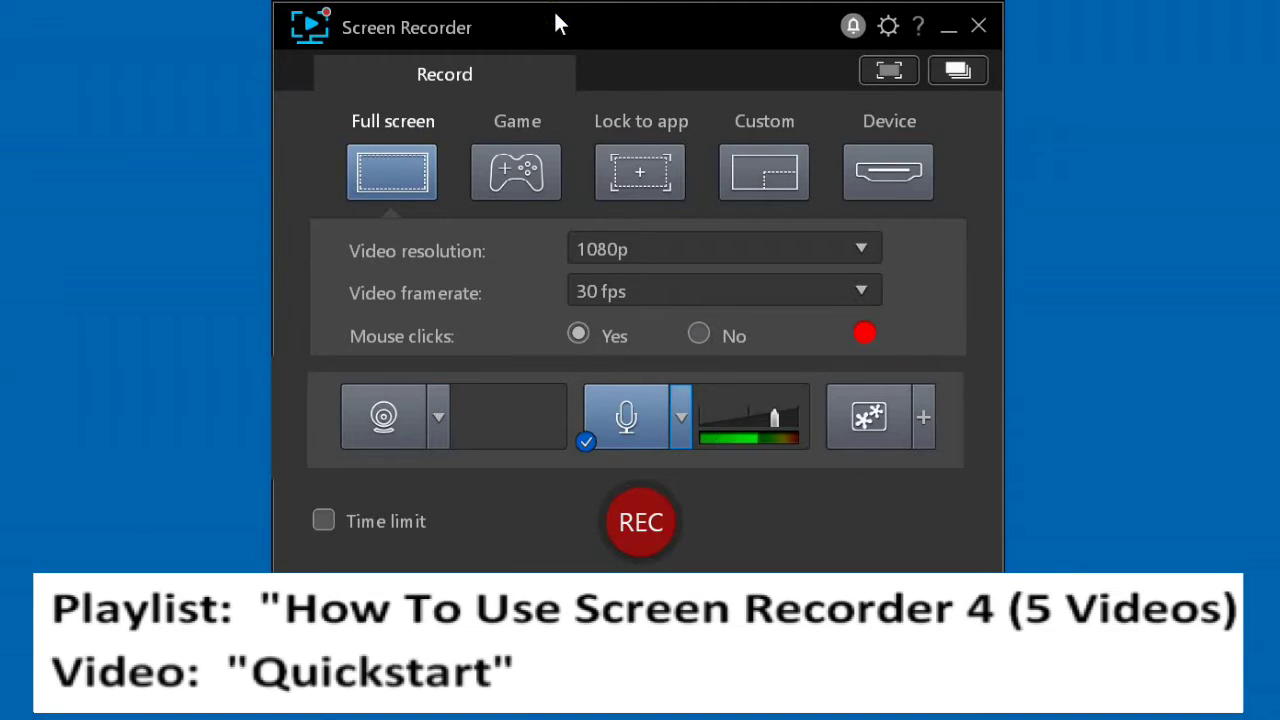
click(407, 168)
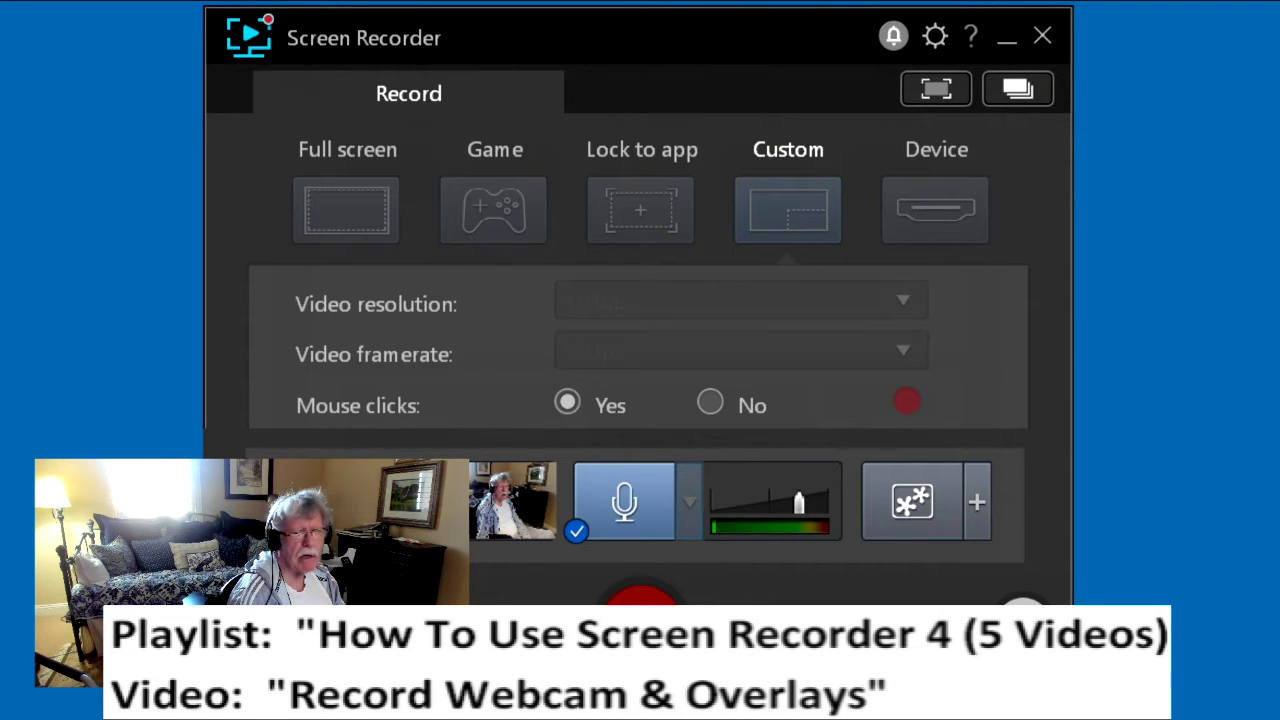
mouse_move(497, 500)
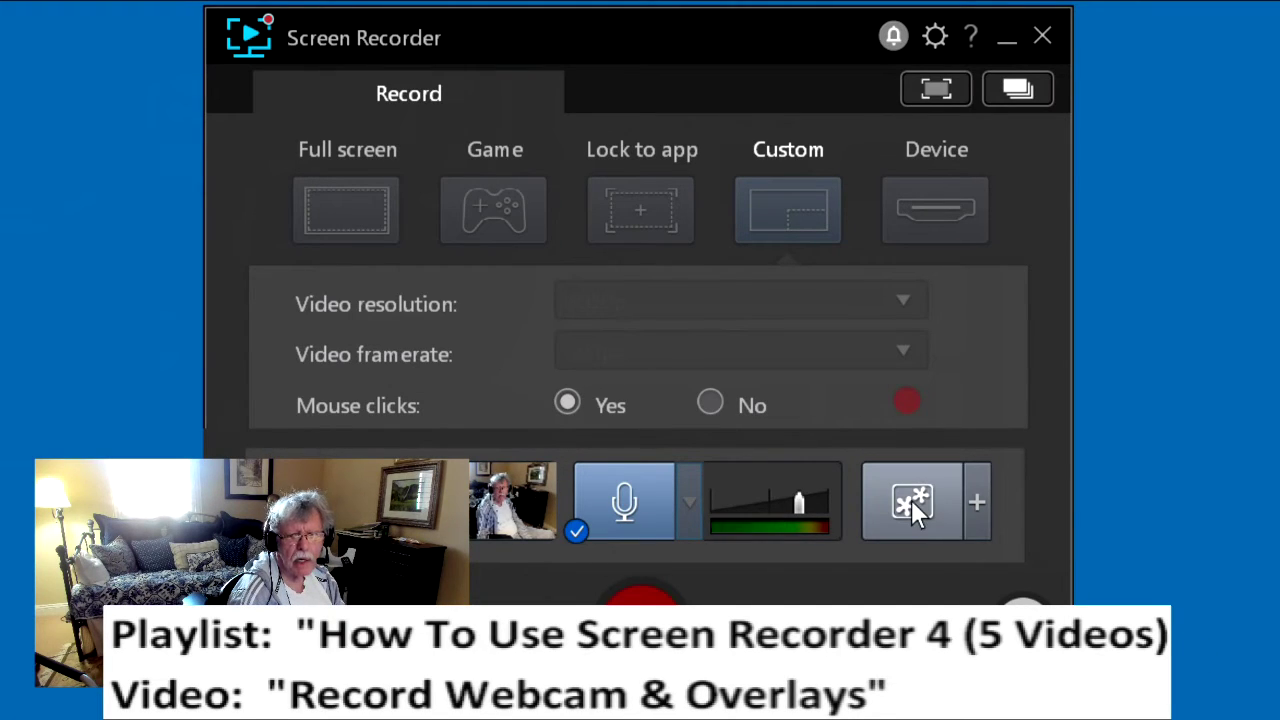
- Enable video overlays and switch the webcam off, keeping Custom mode and the microphone on
click(911, 499)
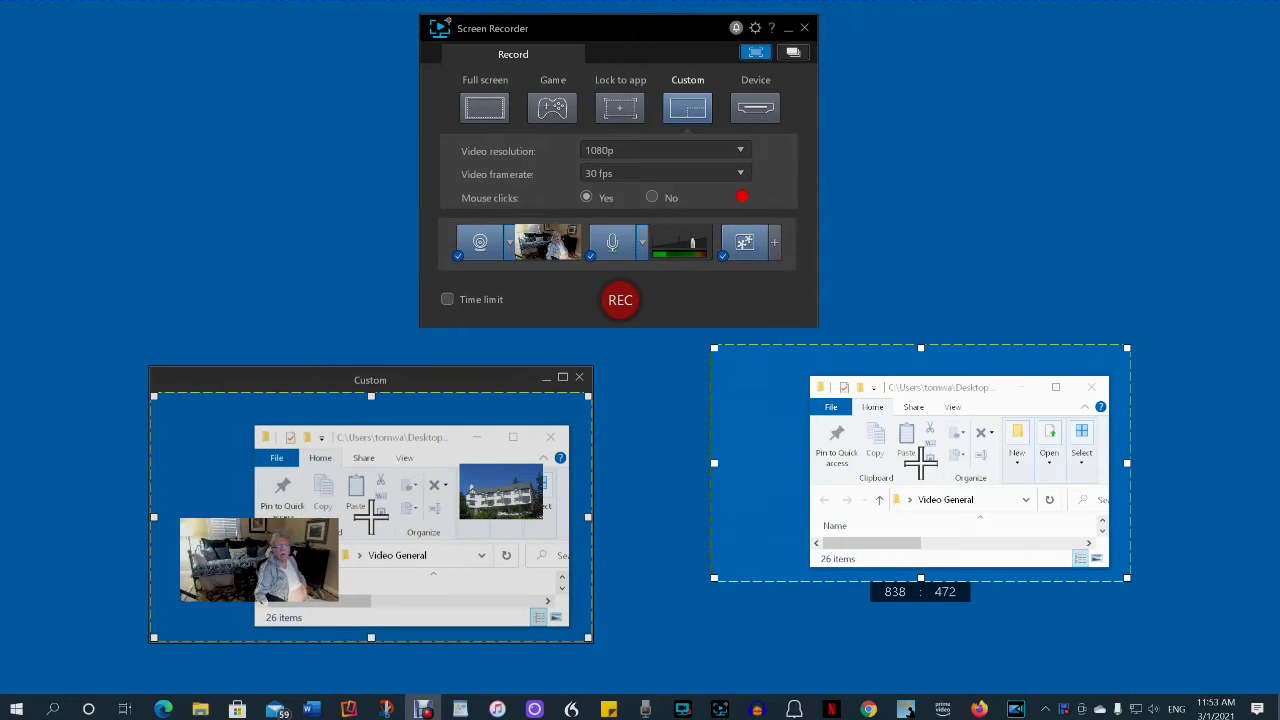
mouse_move(550, 238)
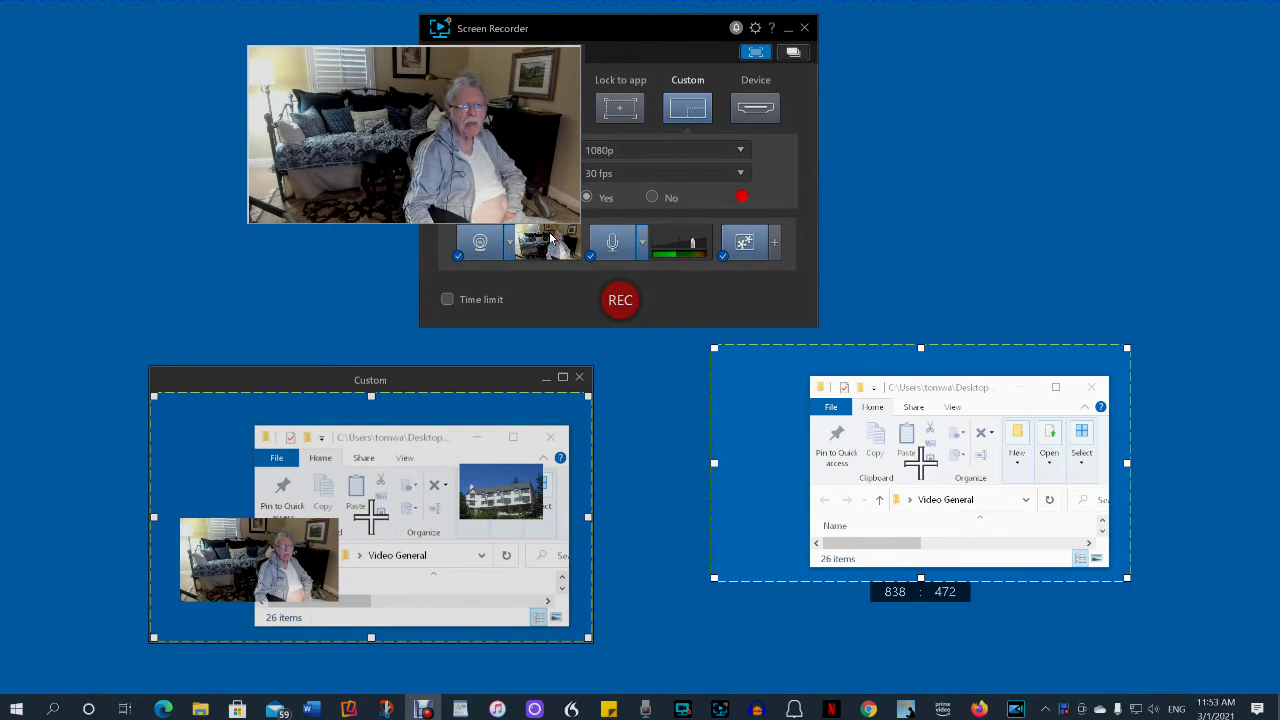
click(743, 224)
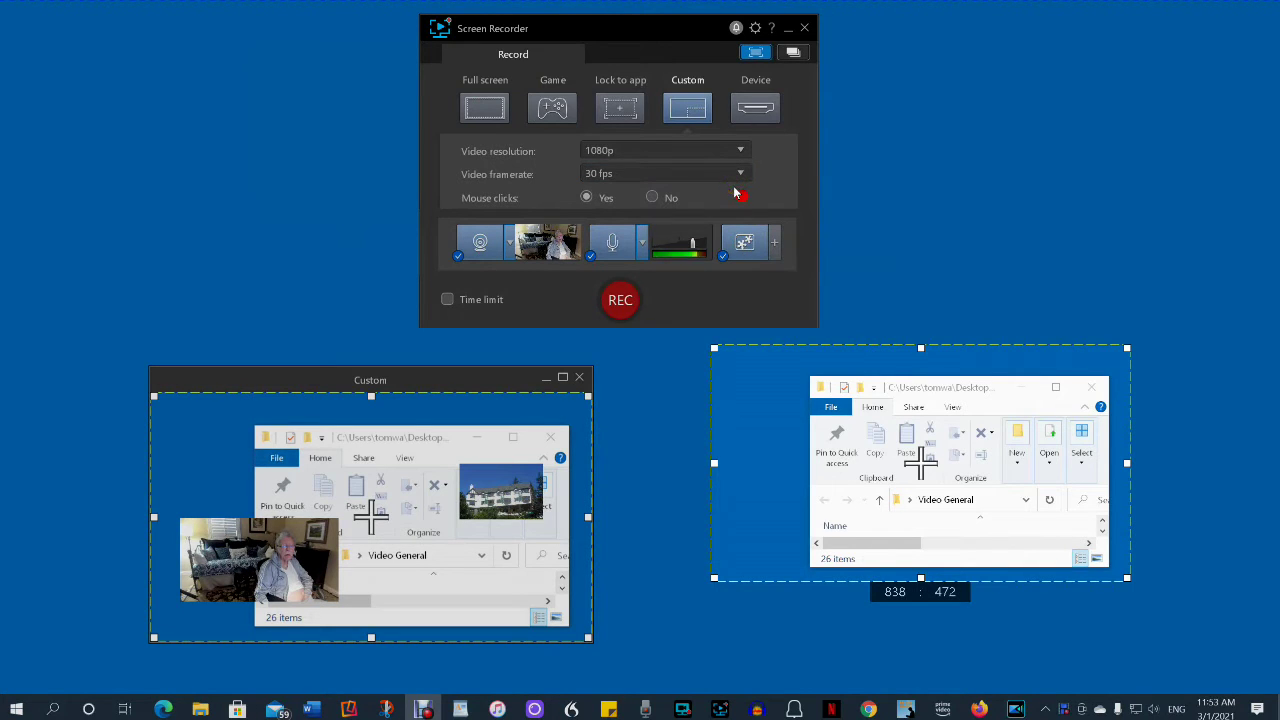
click(728, 195)
click(724, 198)
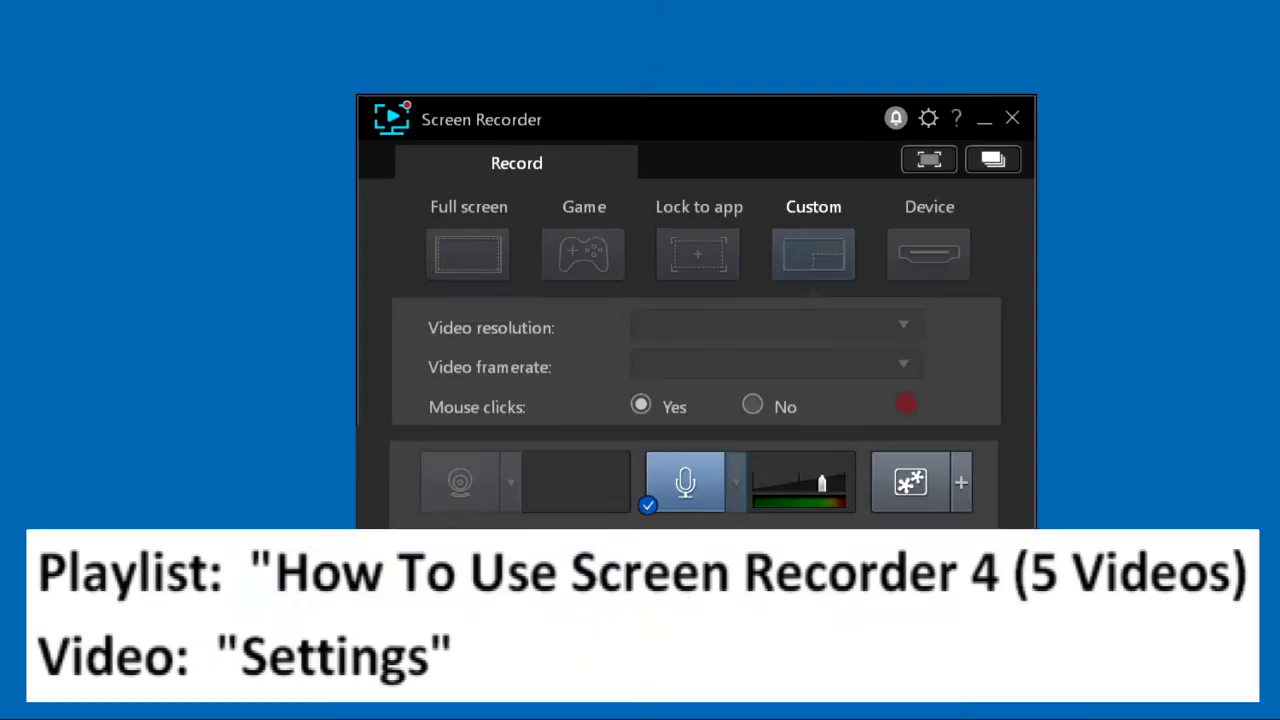
- Start a recording, open preferences, and move the video overlays panel toward the screen centre
click(597, 483)
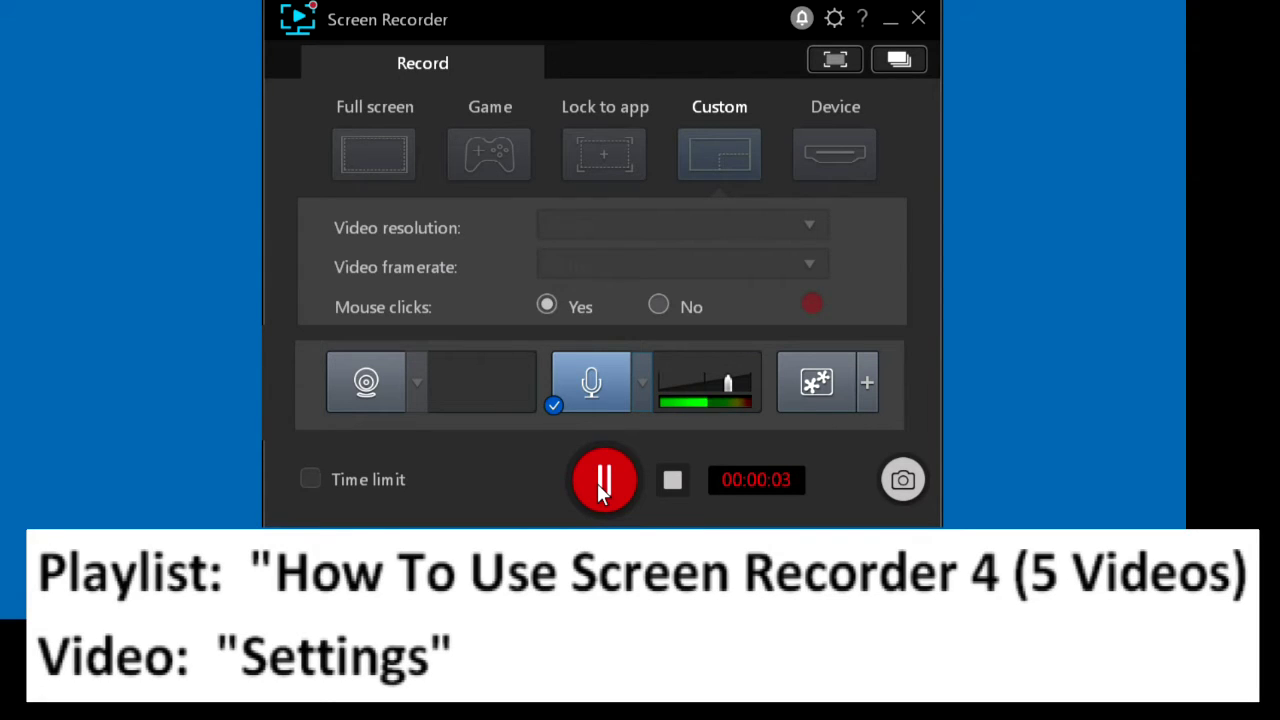
click(836, 20)
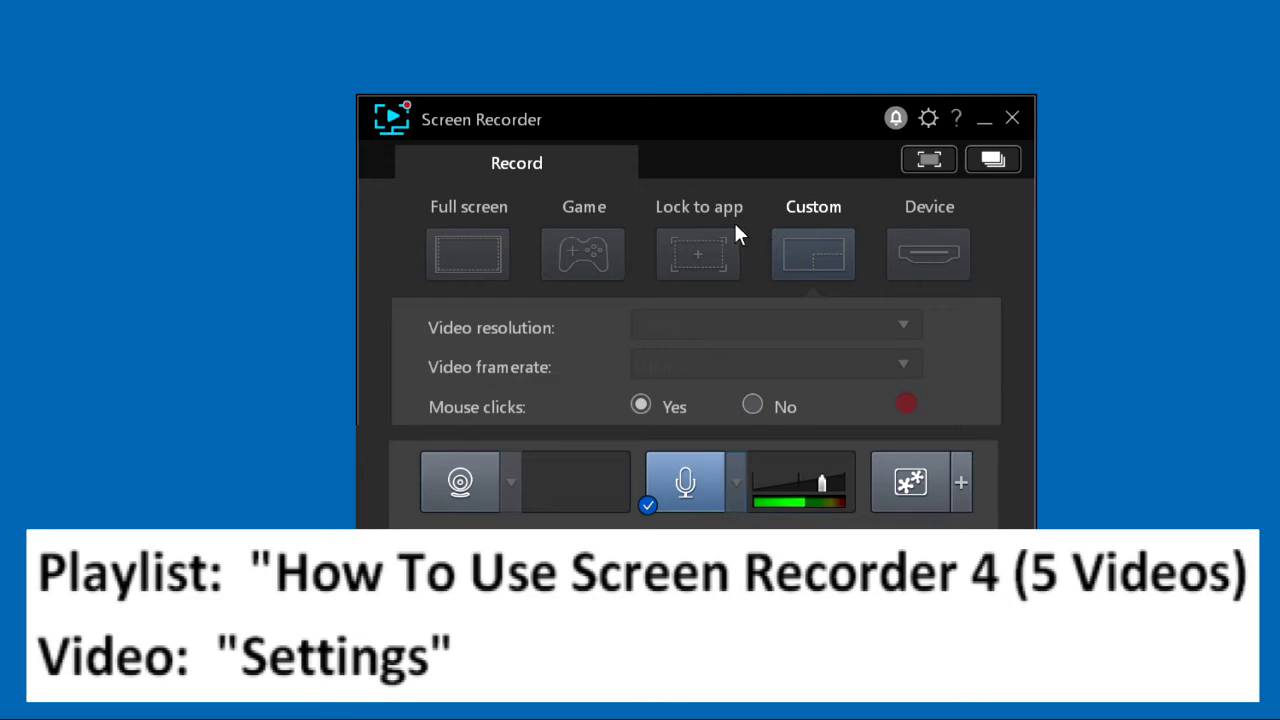
click(959, 481)
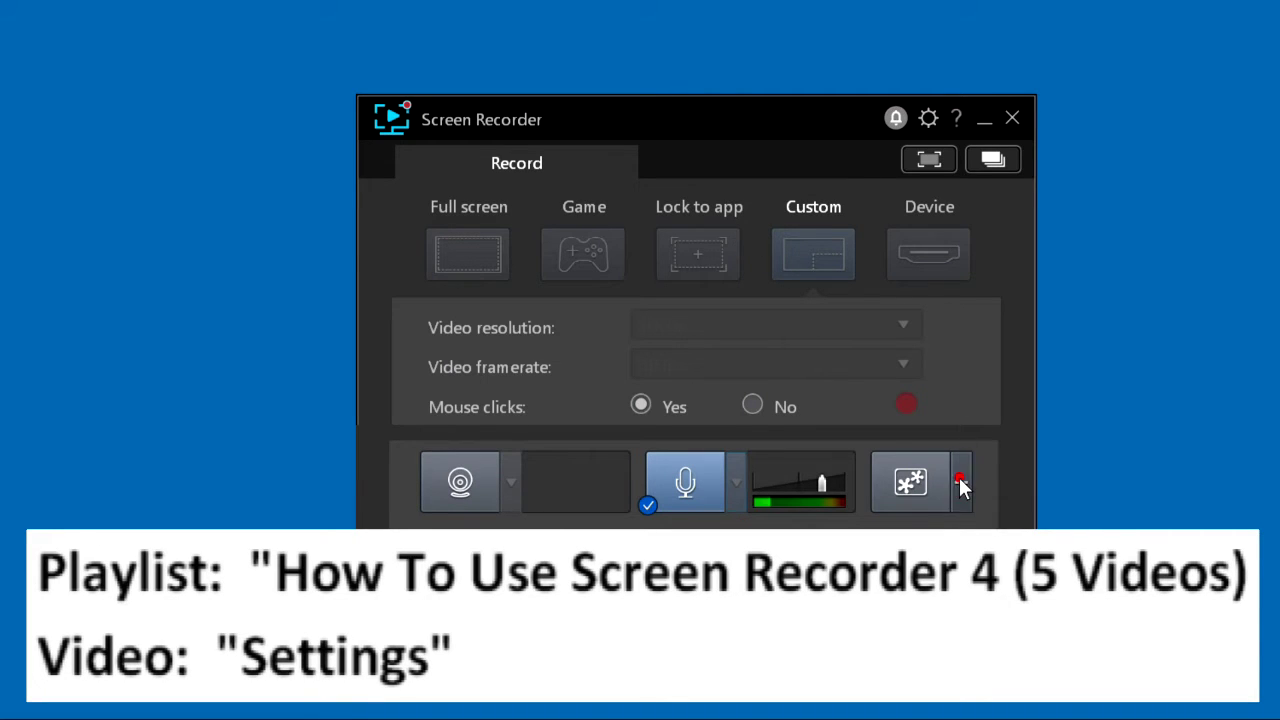
drag(98, 110, 614, 80)
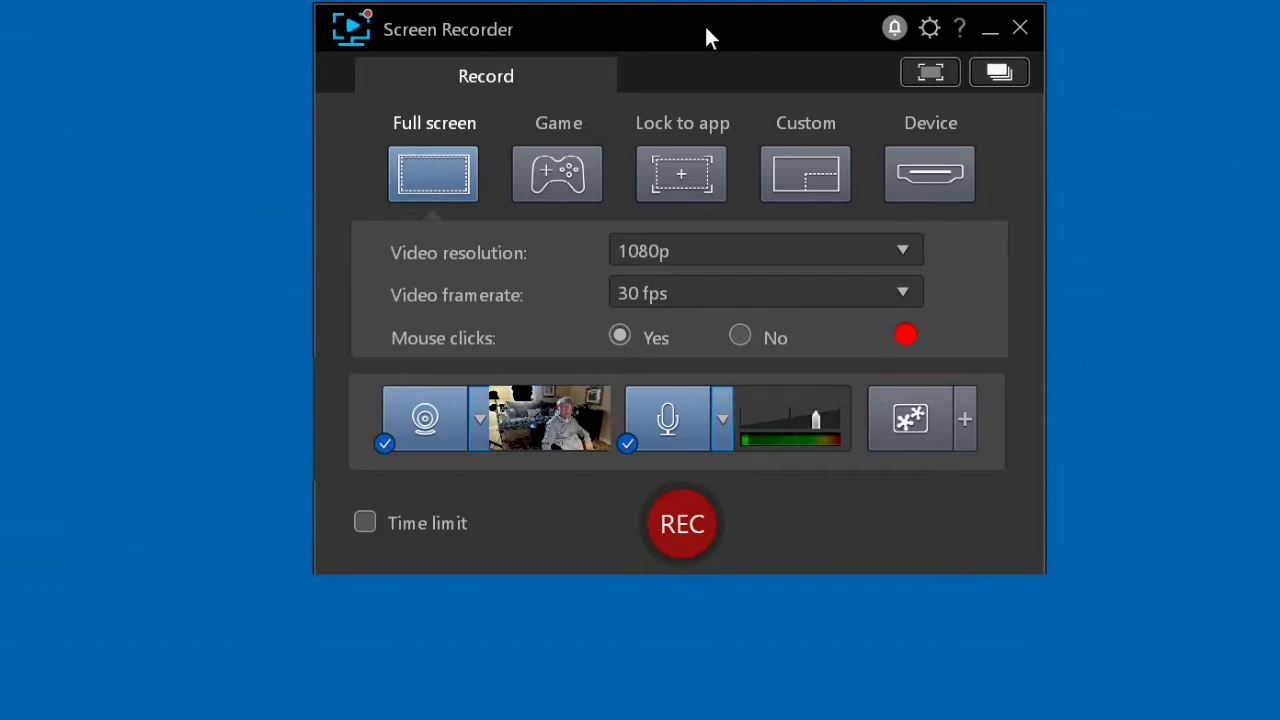
click(686, 27)
click(672, 24)
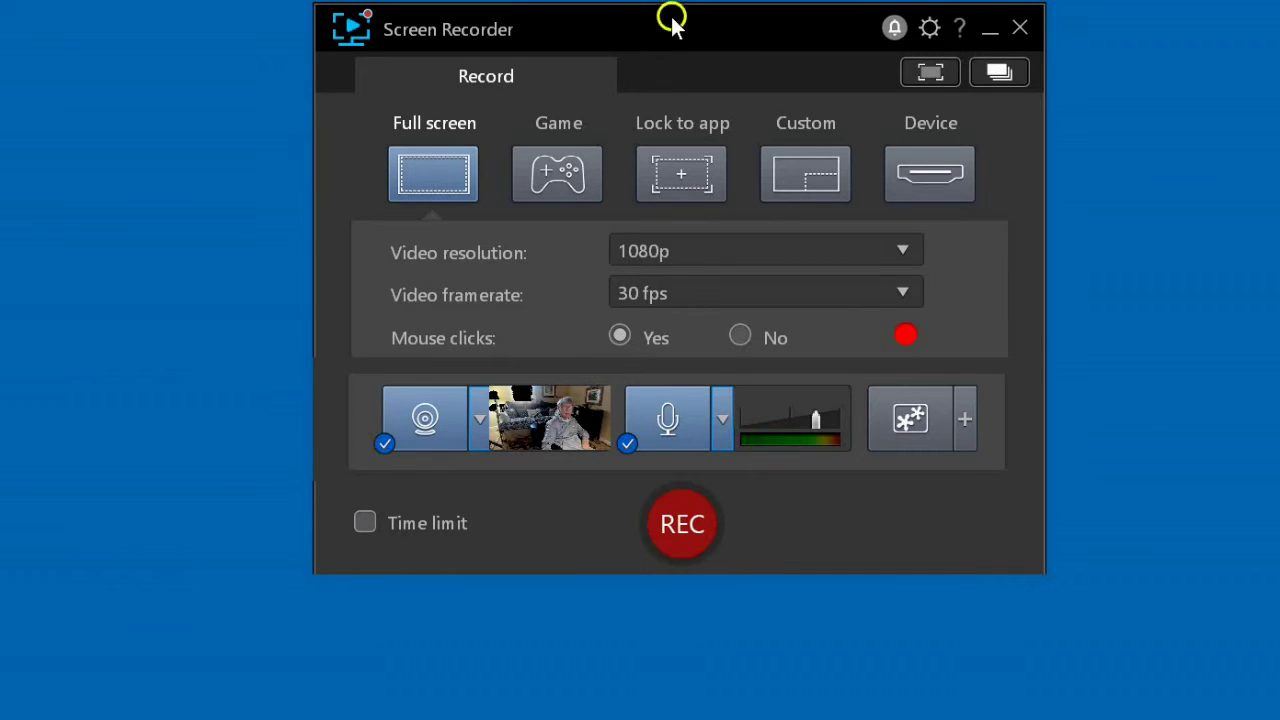
click(337, 26)
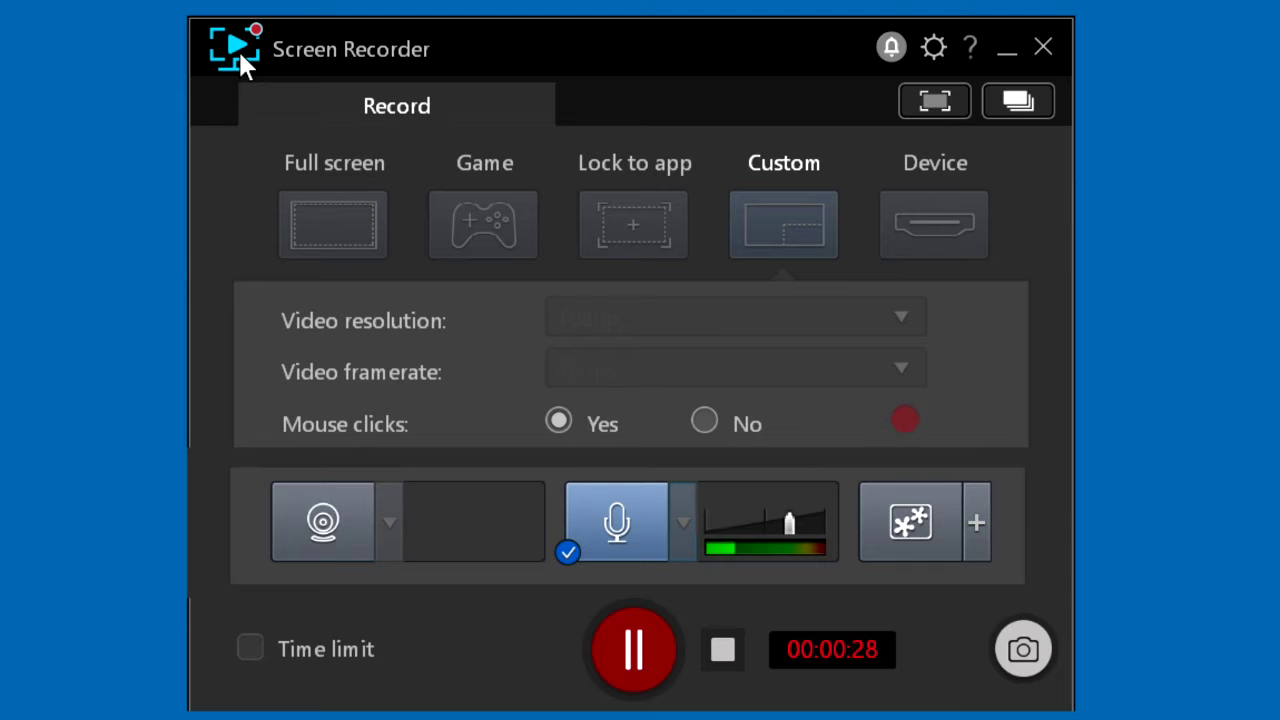
click(720, 650)
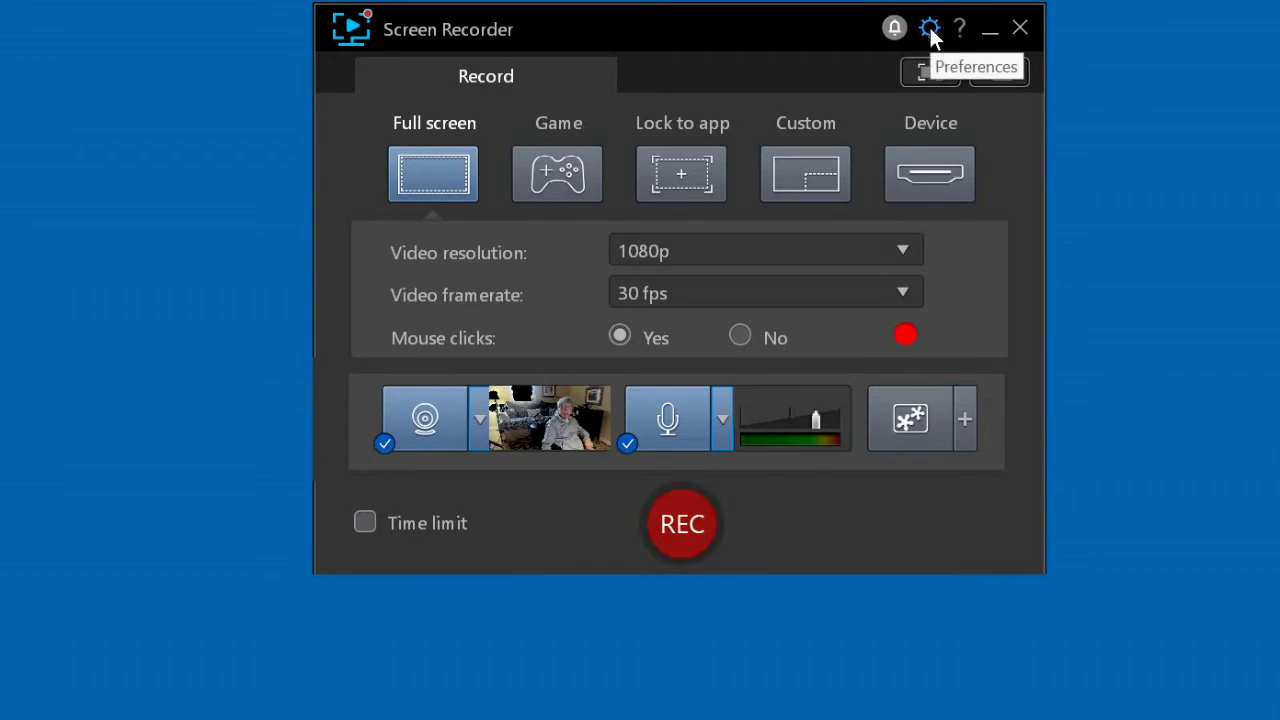
click(930, 30)
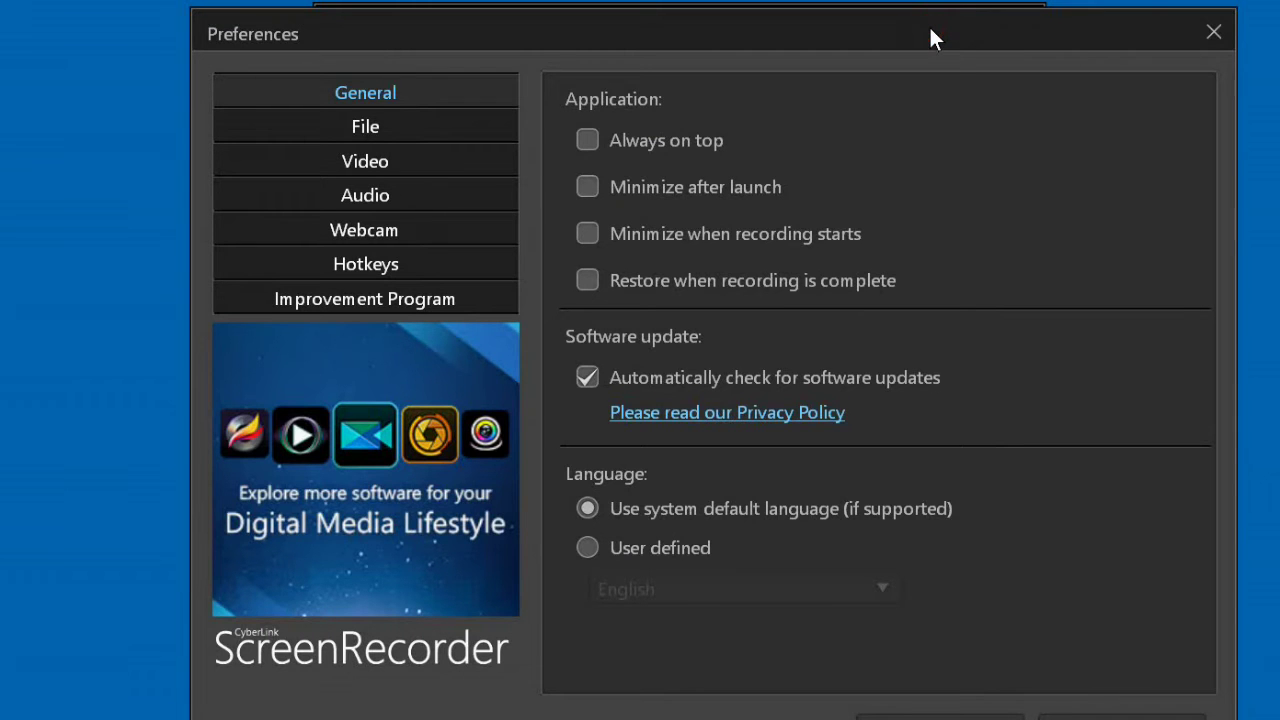
click(1219, 33)
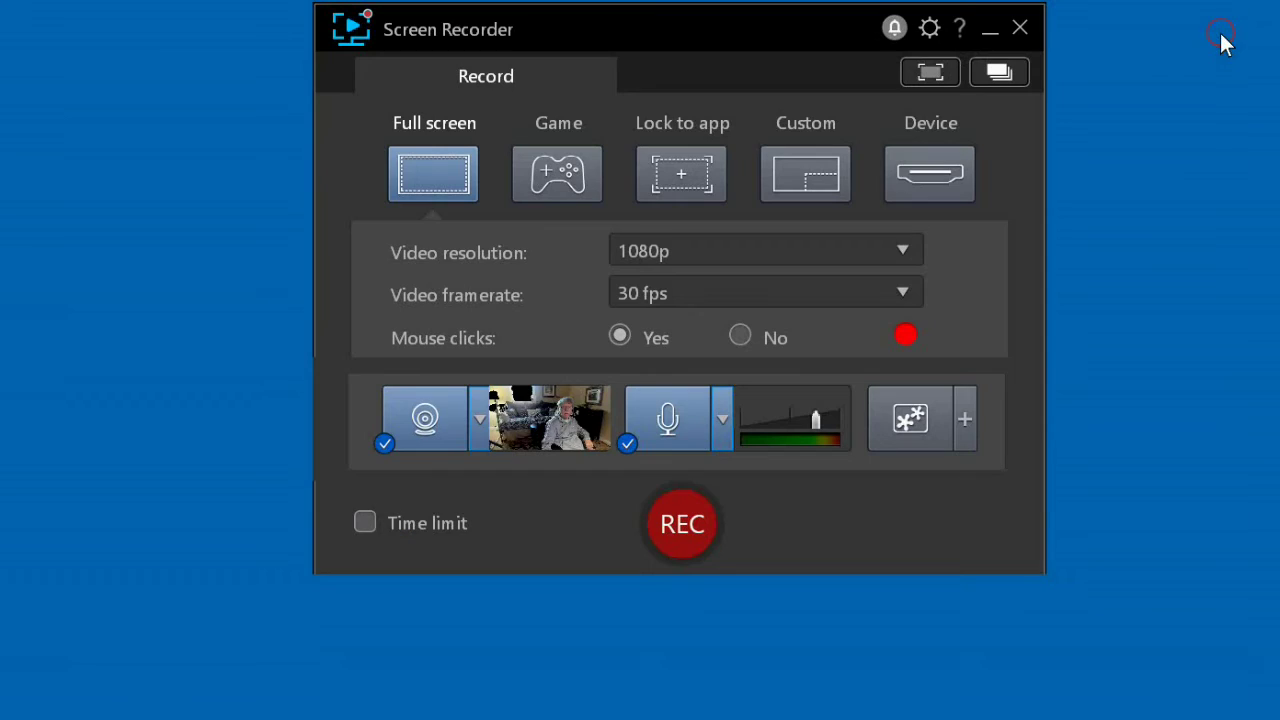
click(962, 28)
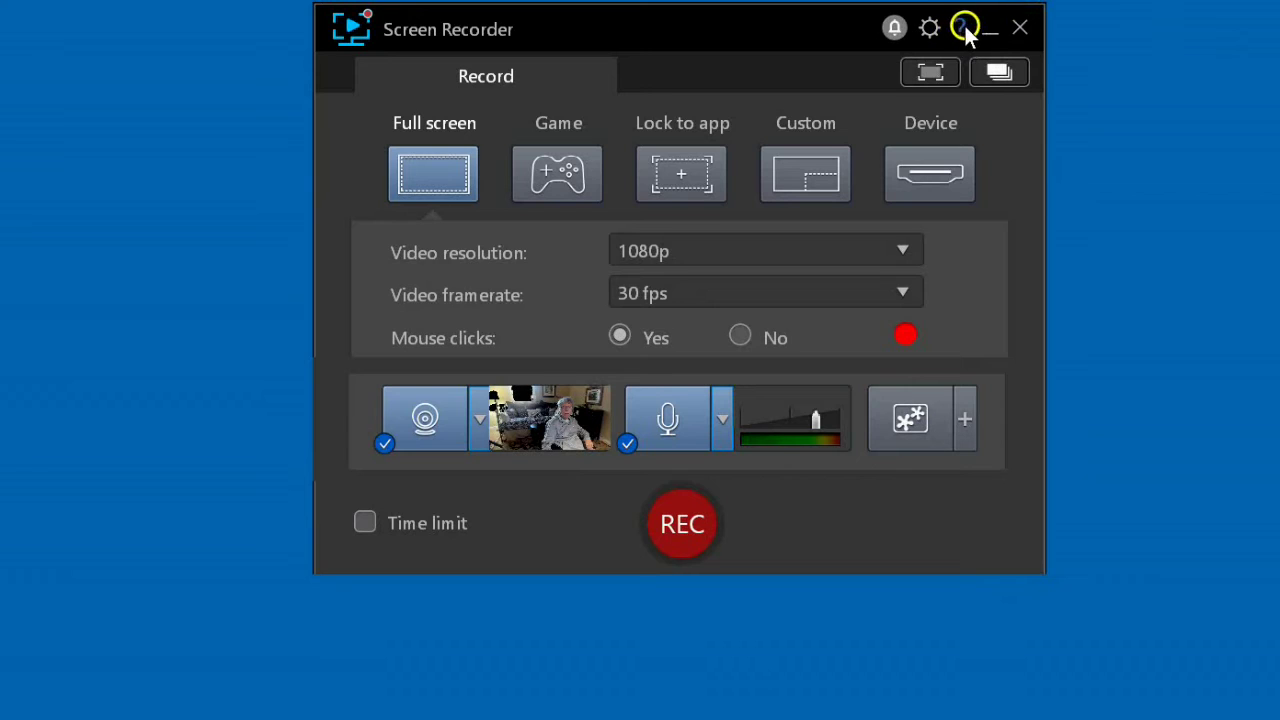
click(1025, 28)
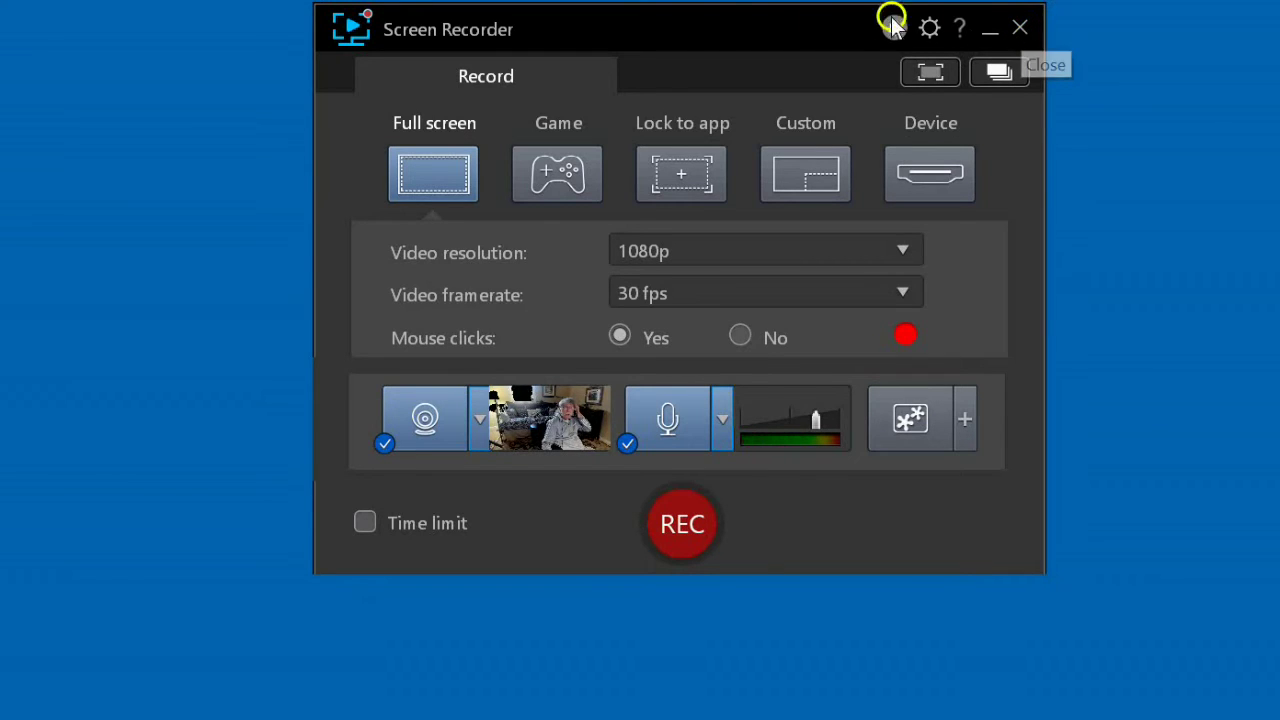
- Show and close the live capture preview, then open the Library and drag it out of view
click(933, 68)
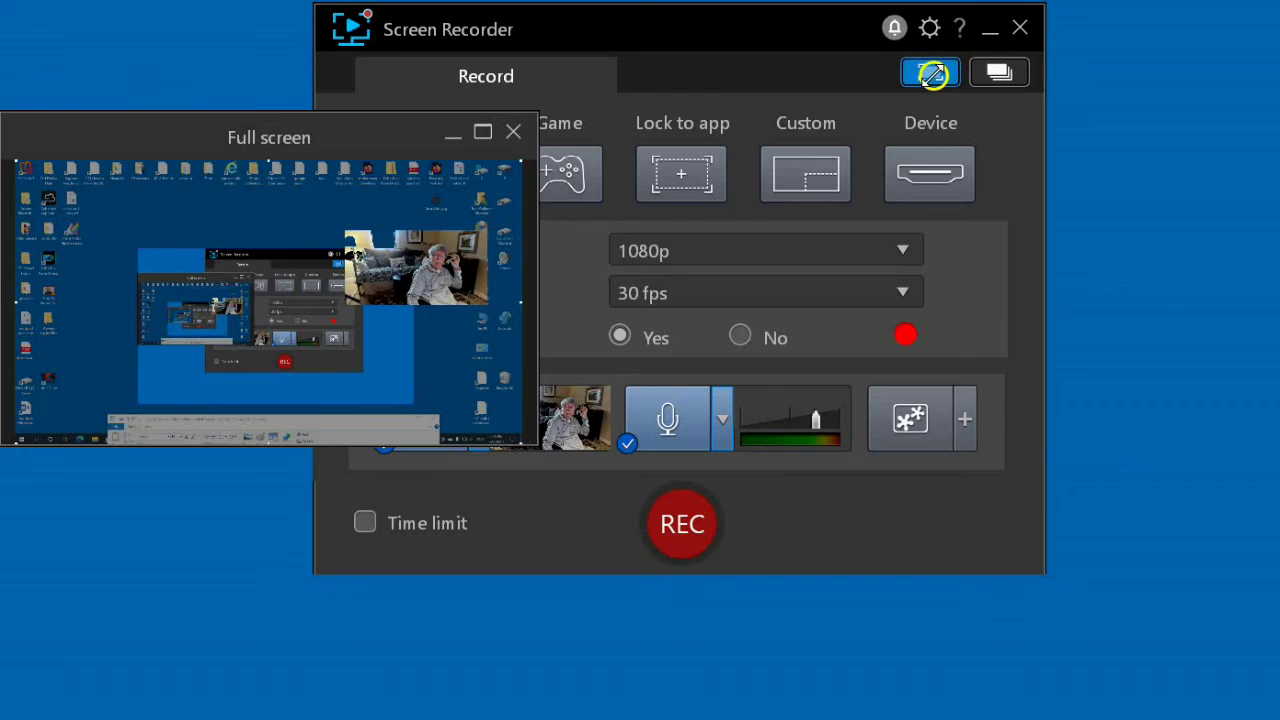
click(933, 73)
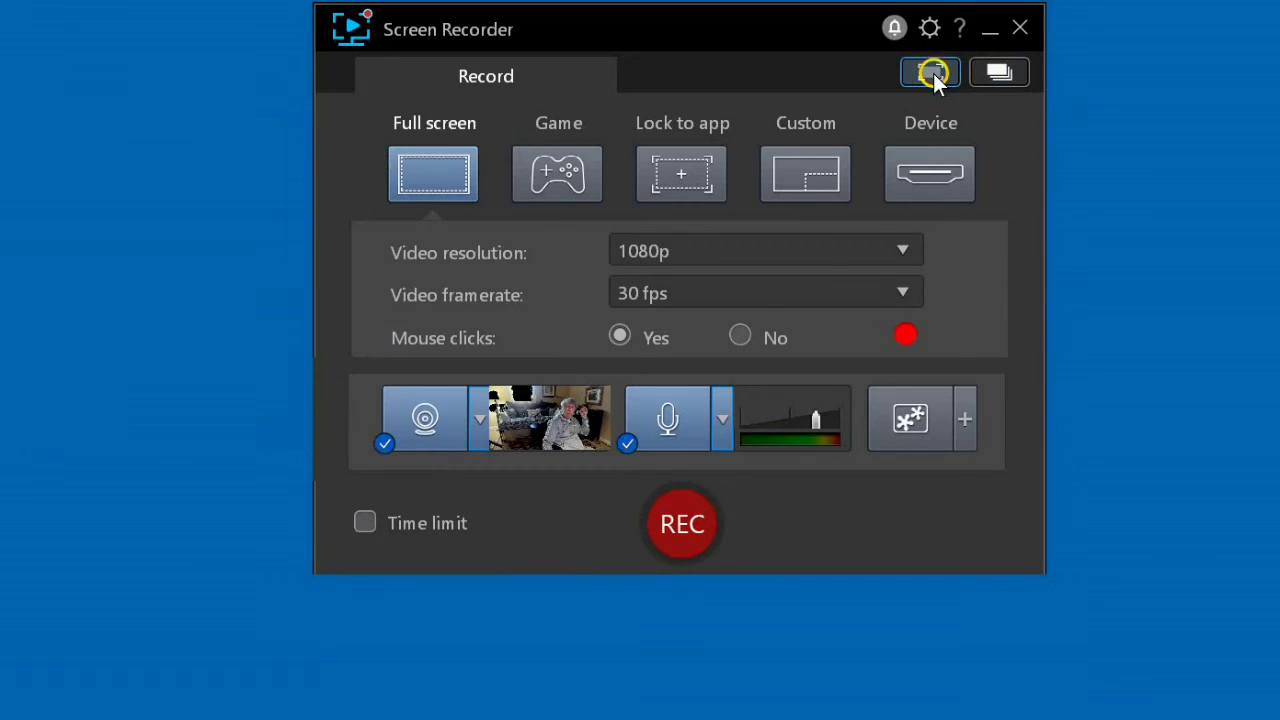
click(996, 74)
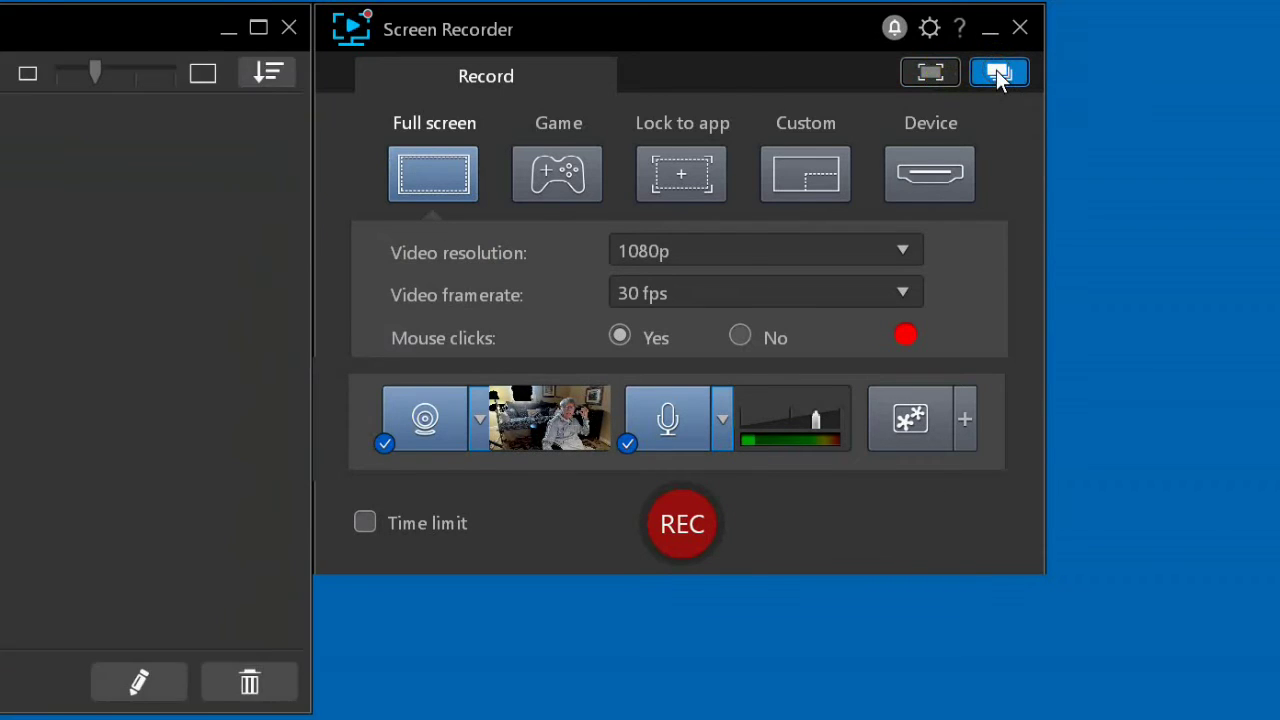
click(265, 48)
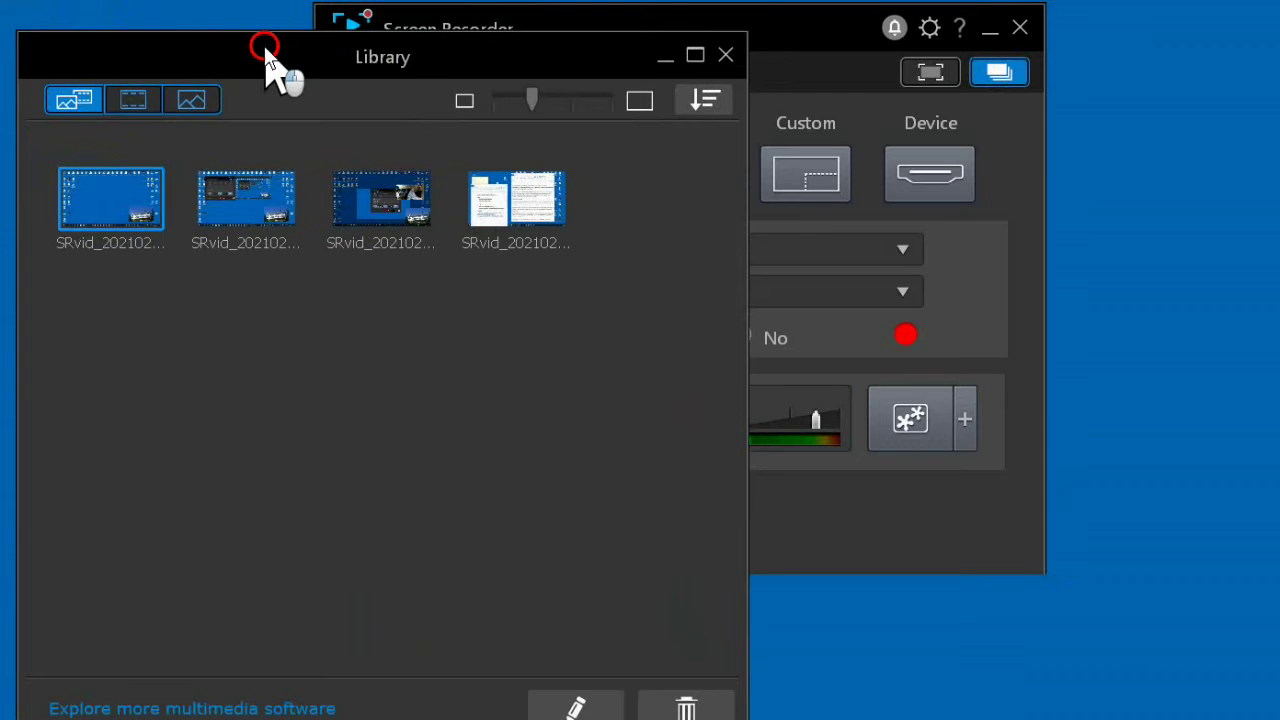
drag(265, 48, 0, 0)
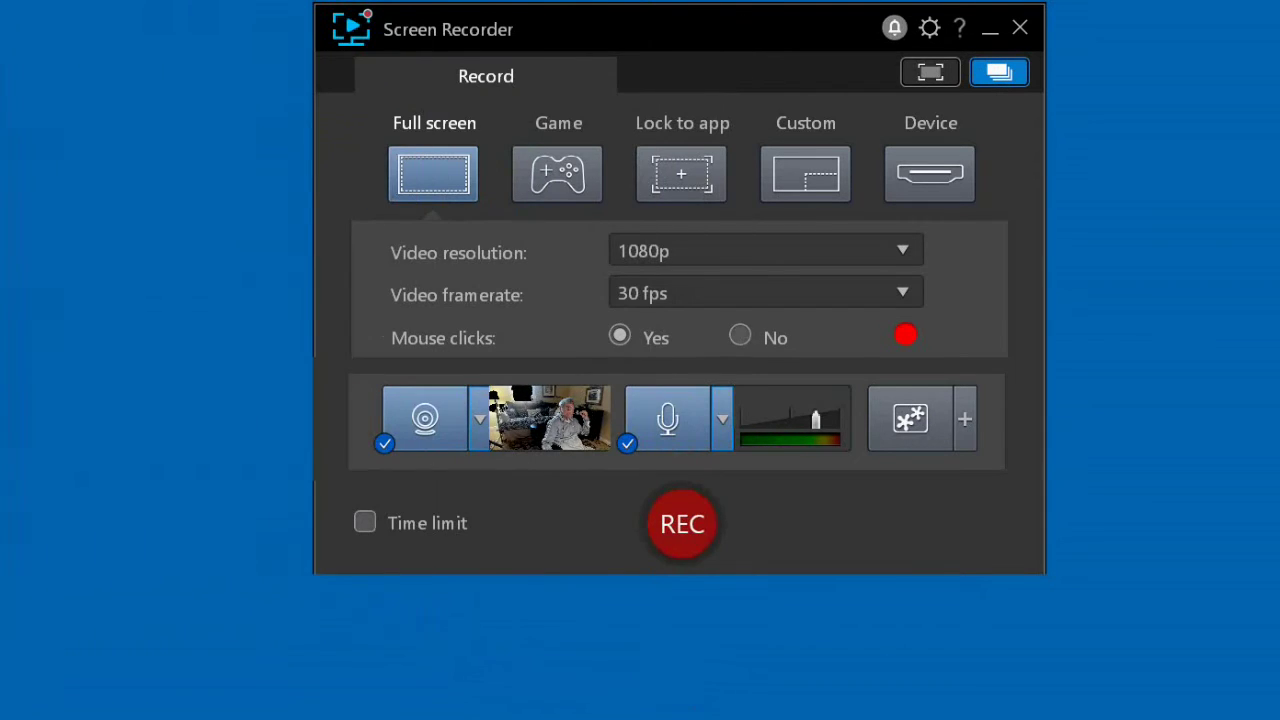
click(414, 174)
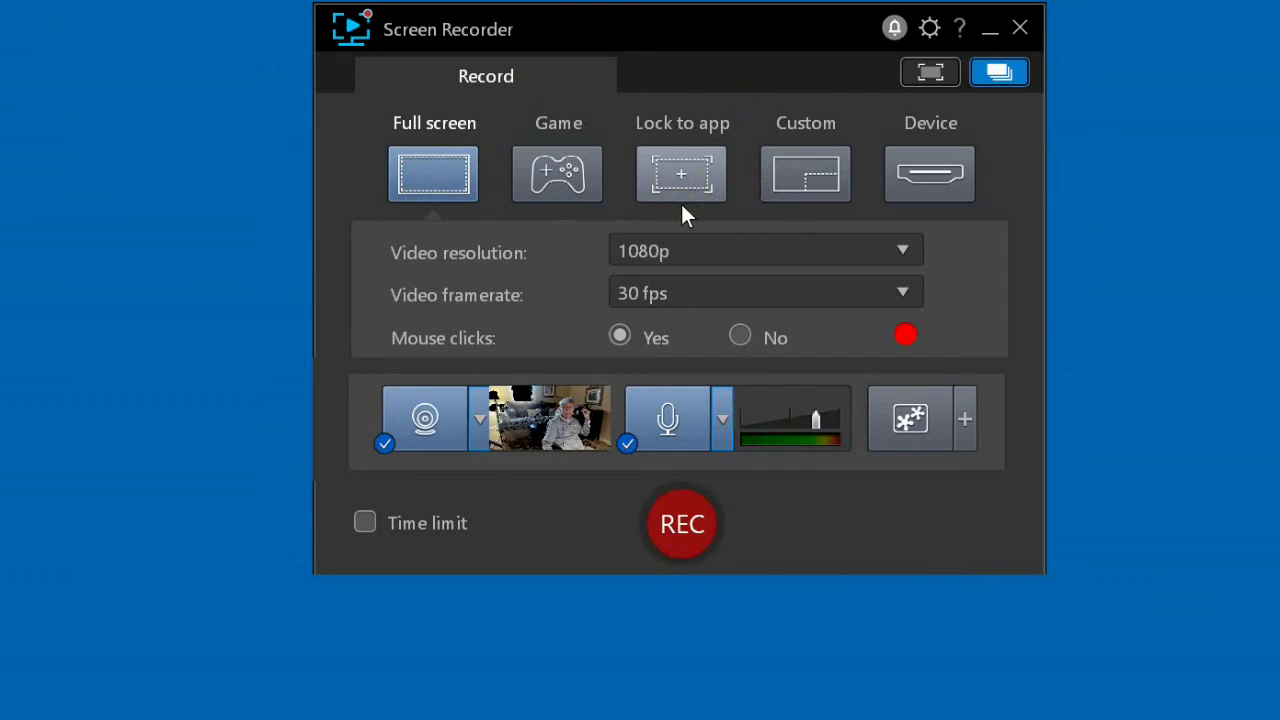
click(768, 192)
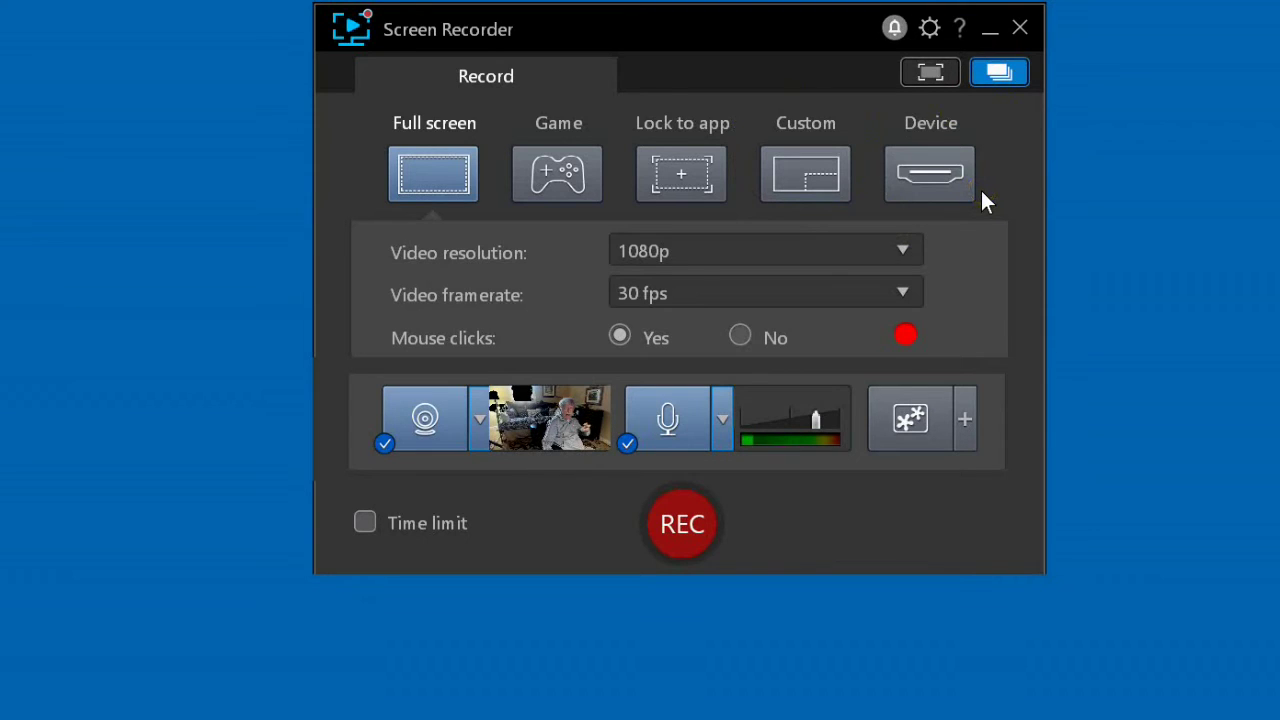
click(951, 192)
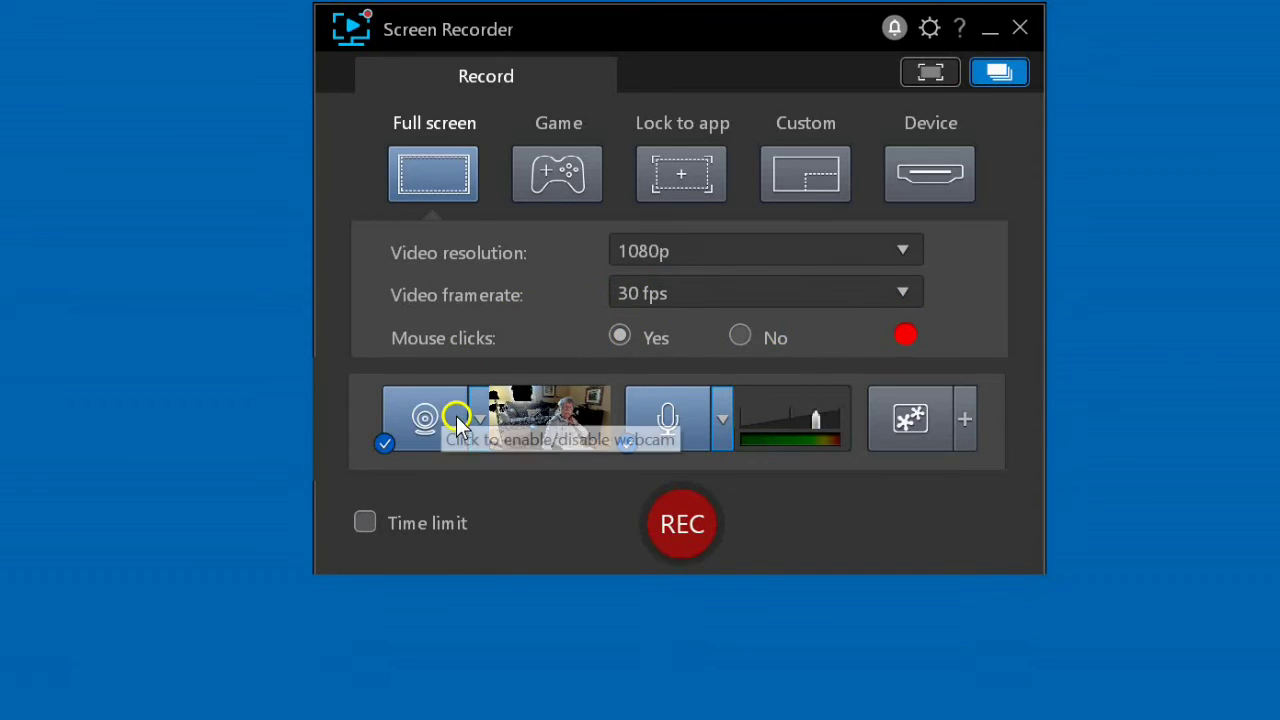
click(424, 428)
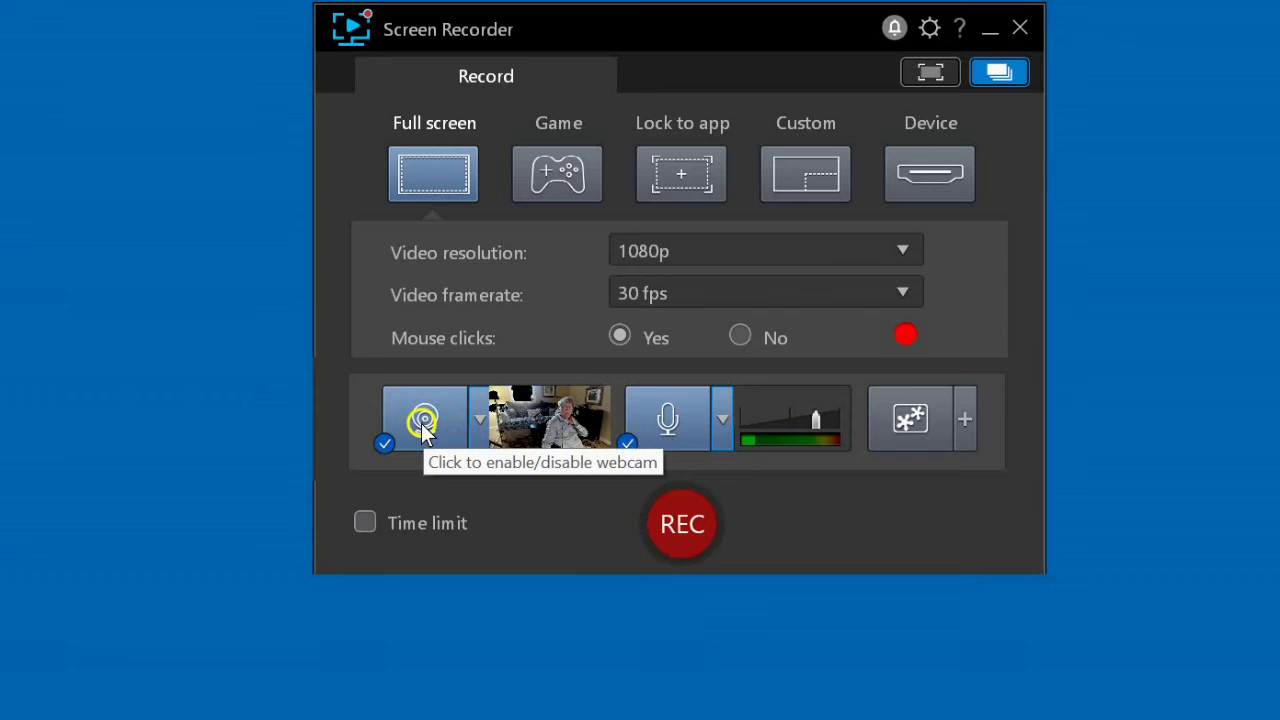
click(422, 428)
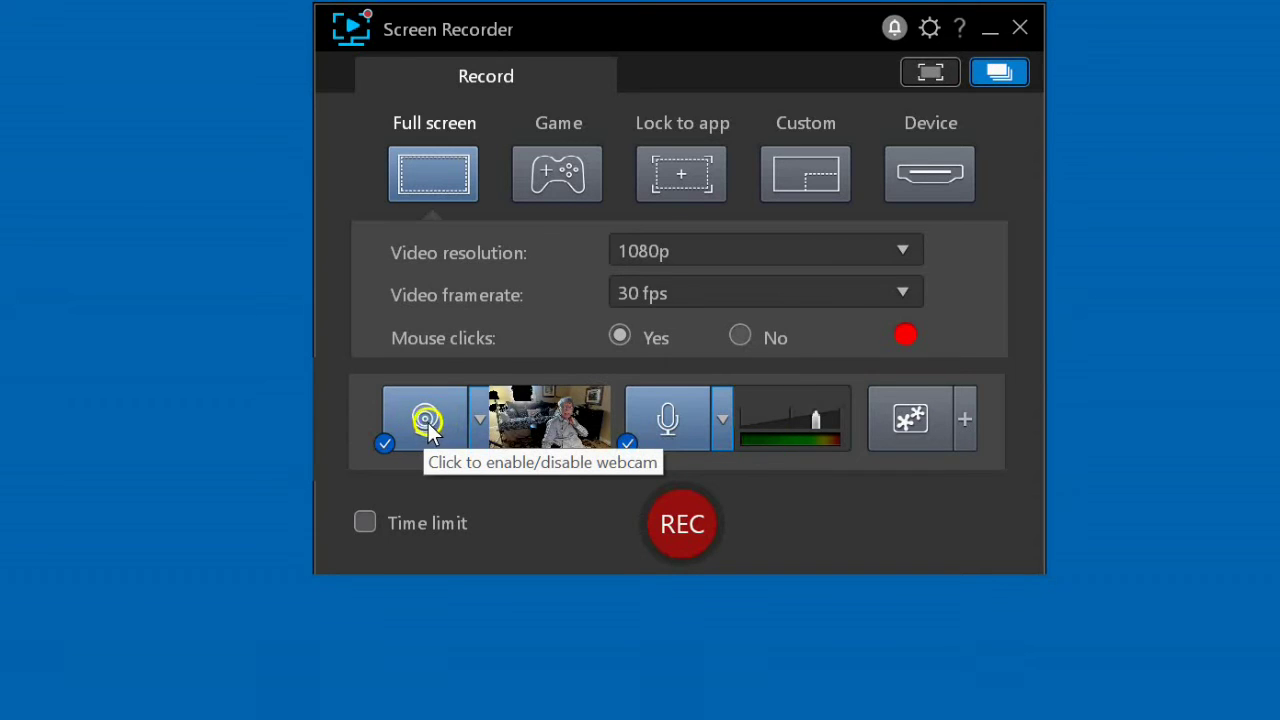
click(528, 432)
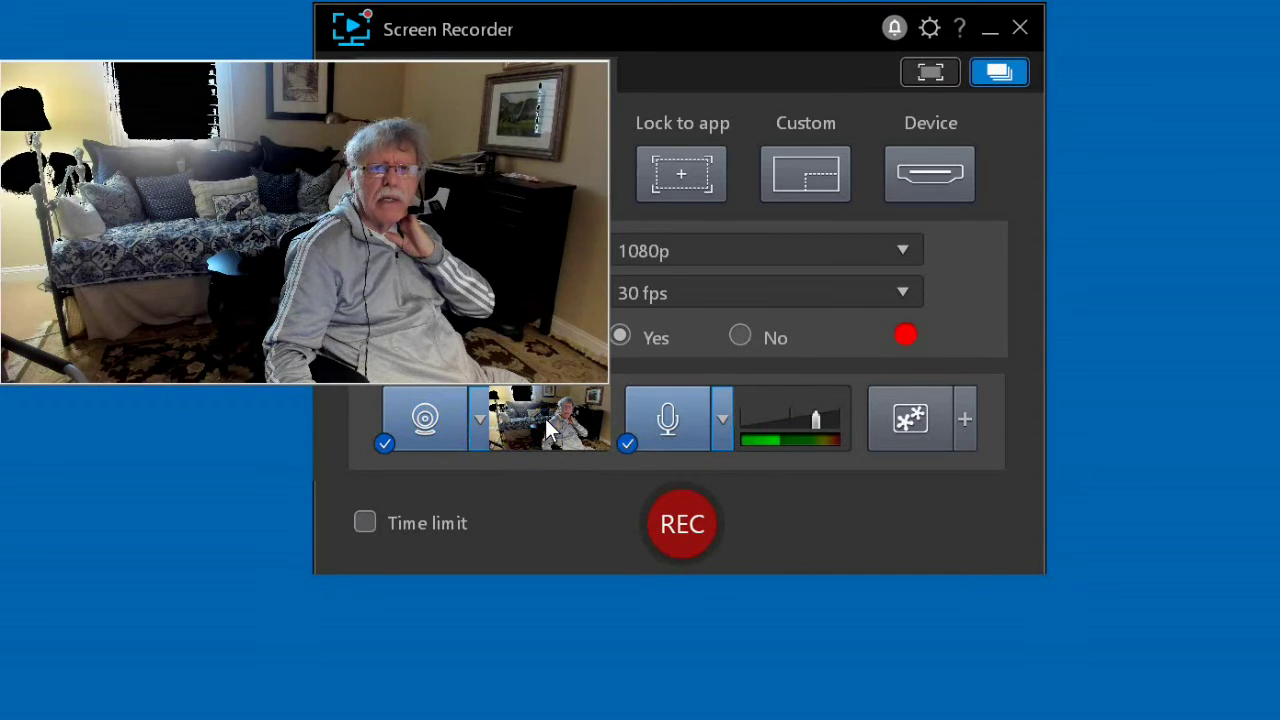
click(545, 418)
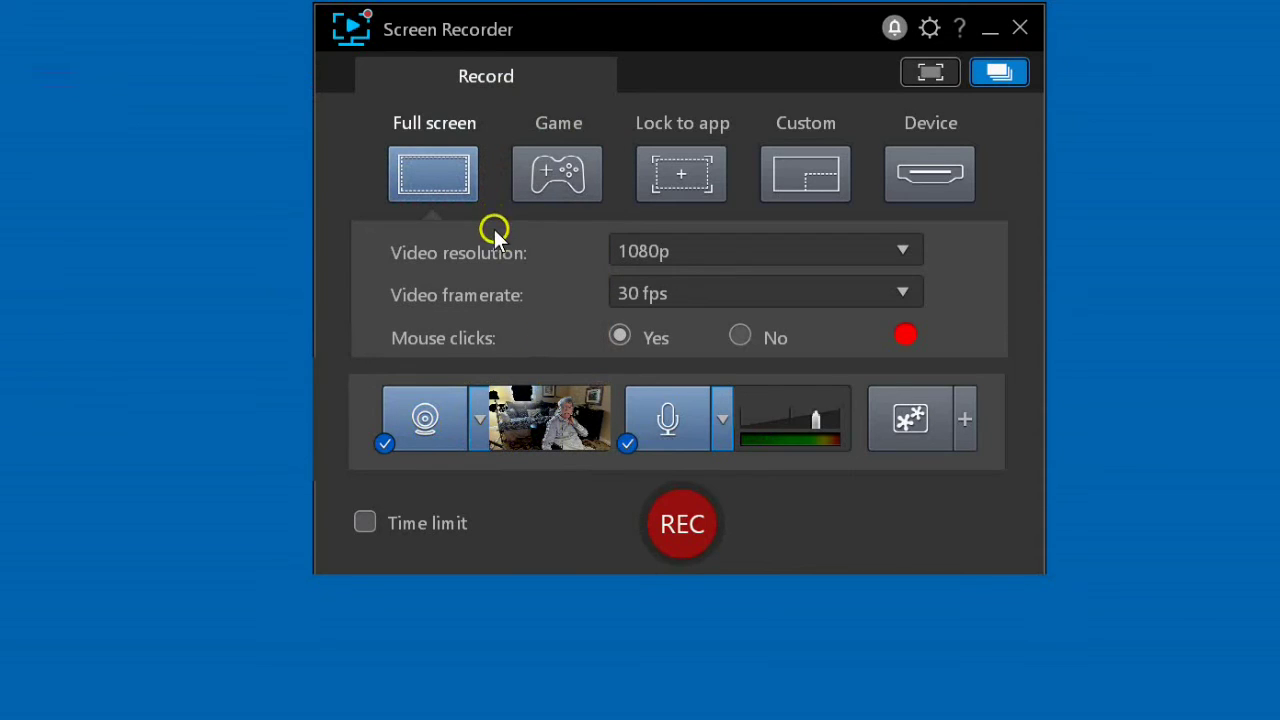
click(535, 408)
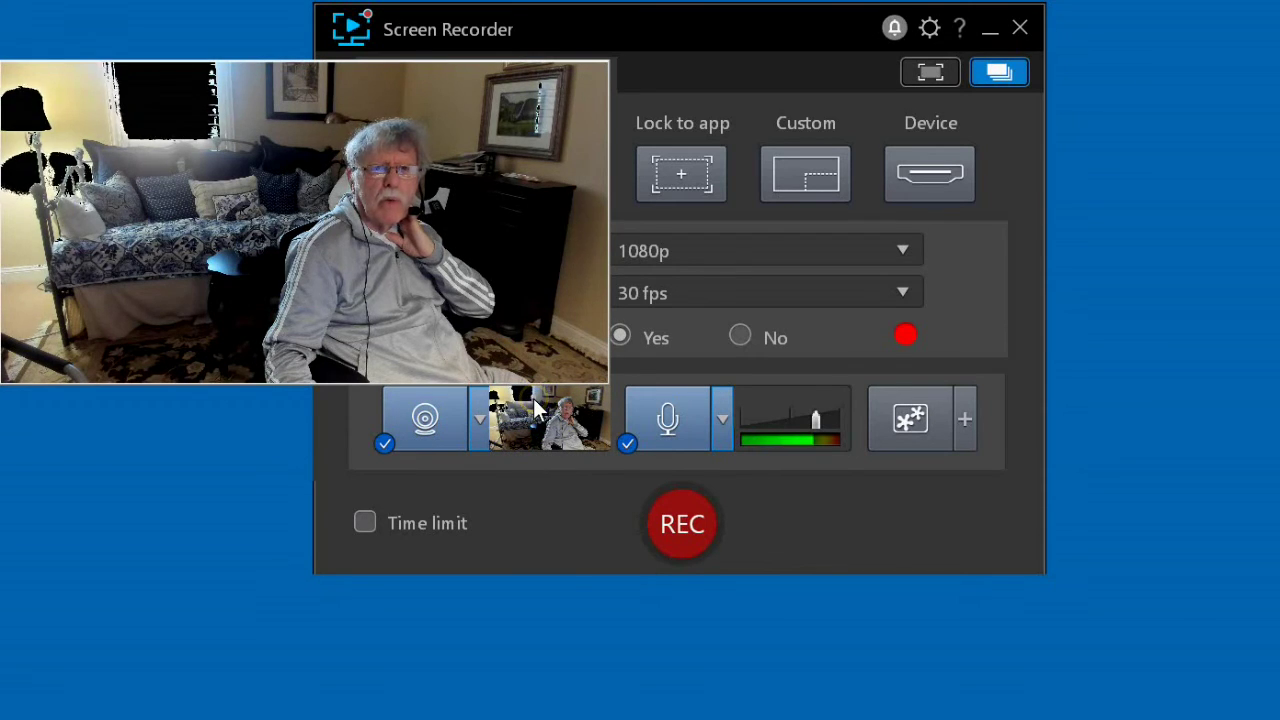
click(533, 421)
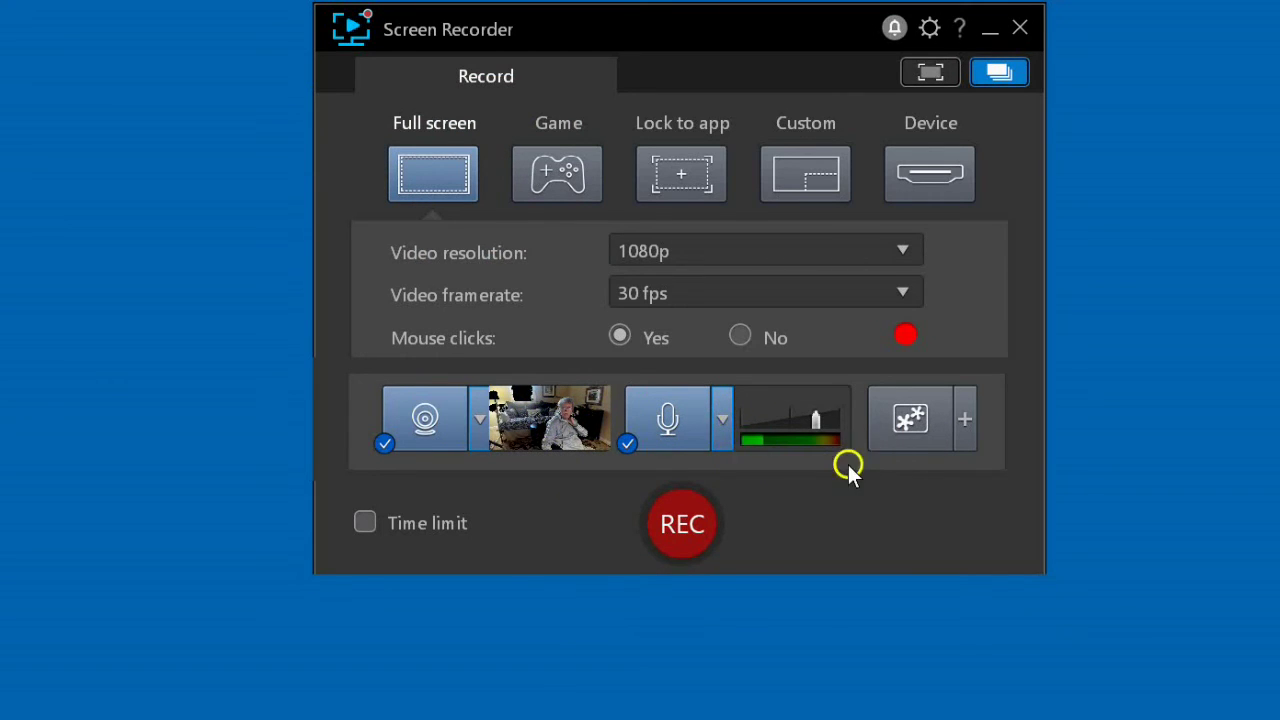
click(912, 419)
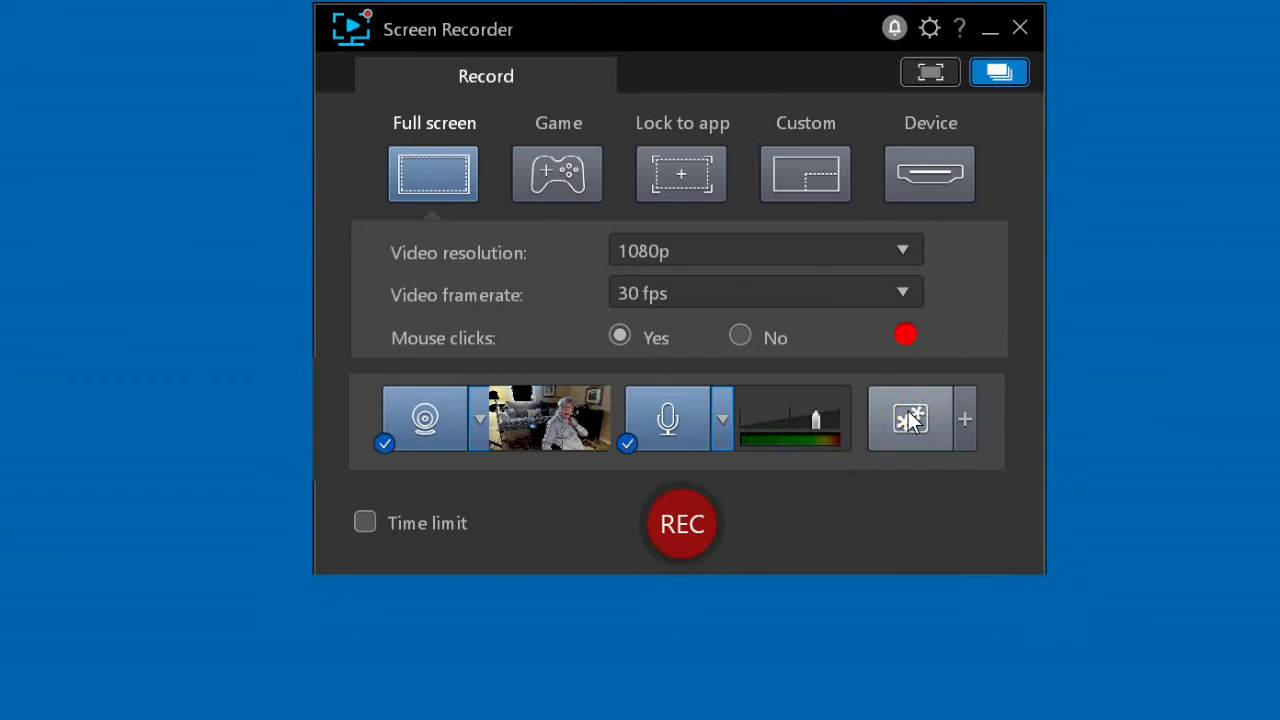
click(963, 419)
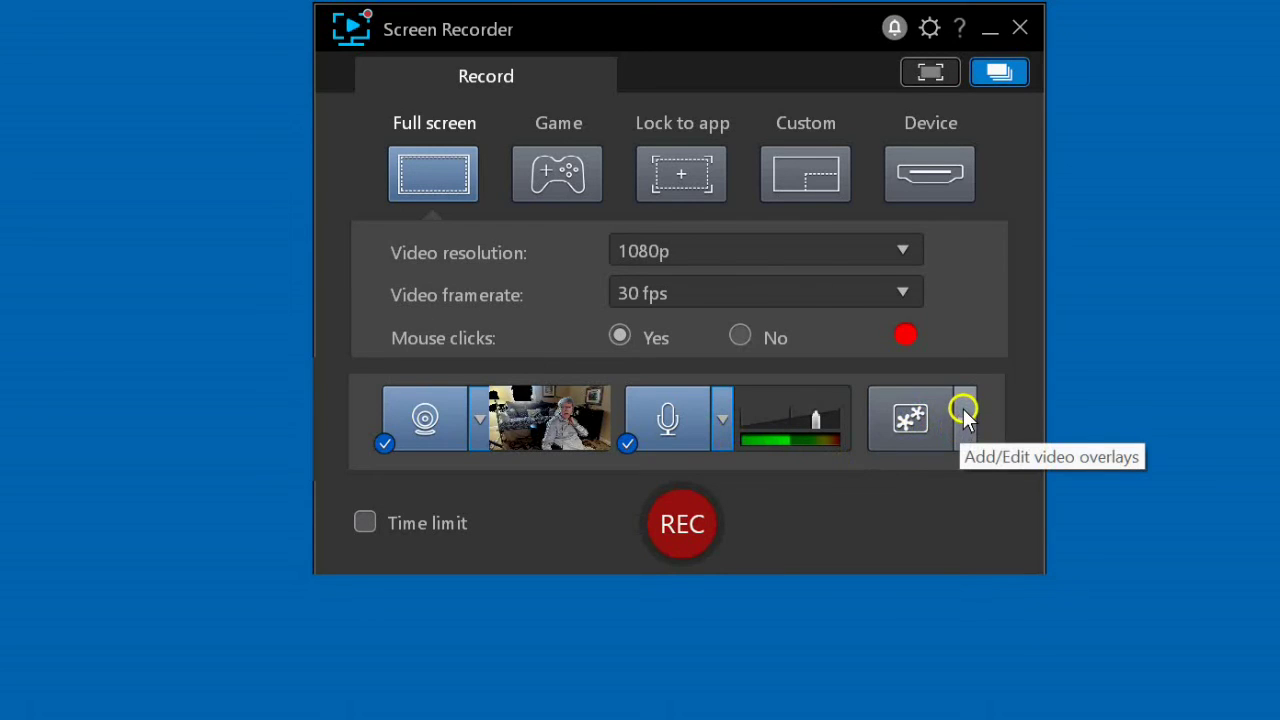
click(964, 411)
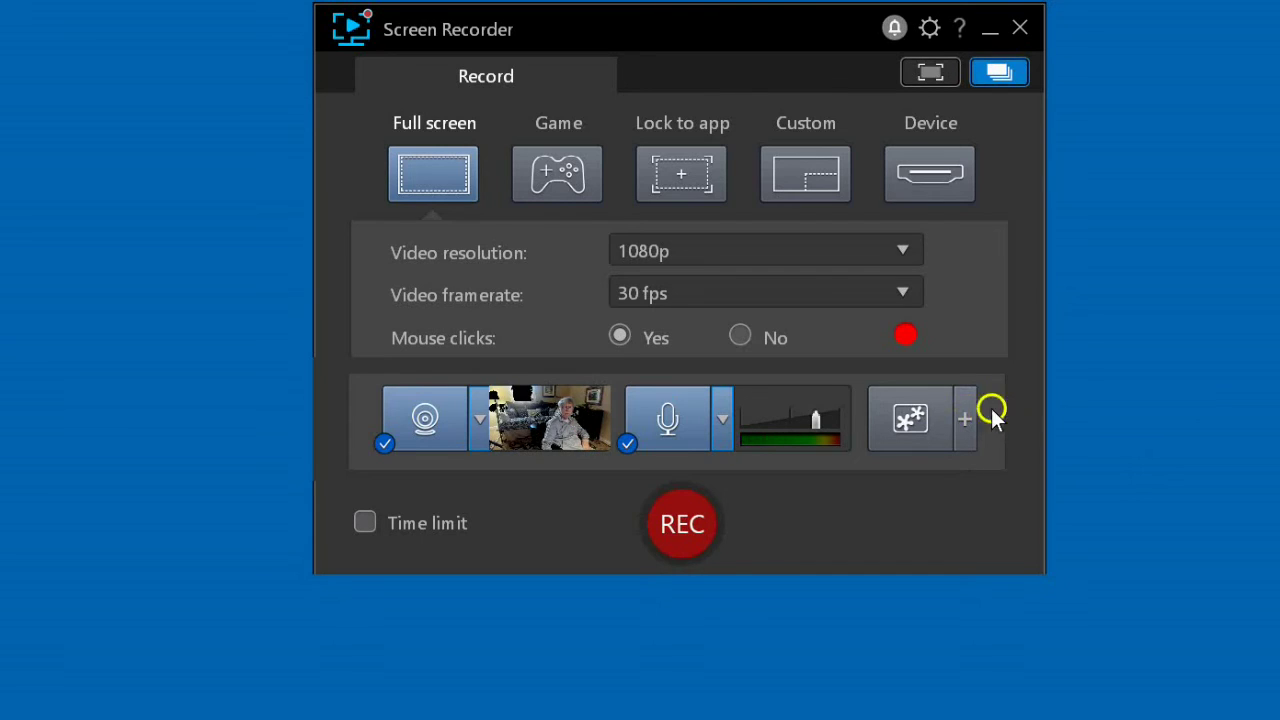
click(366, 523)
click(362, 522)
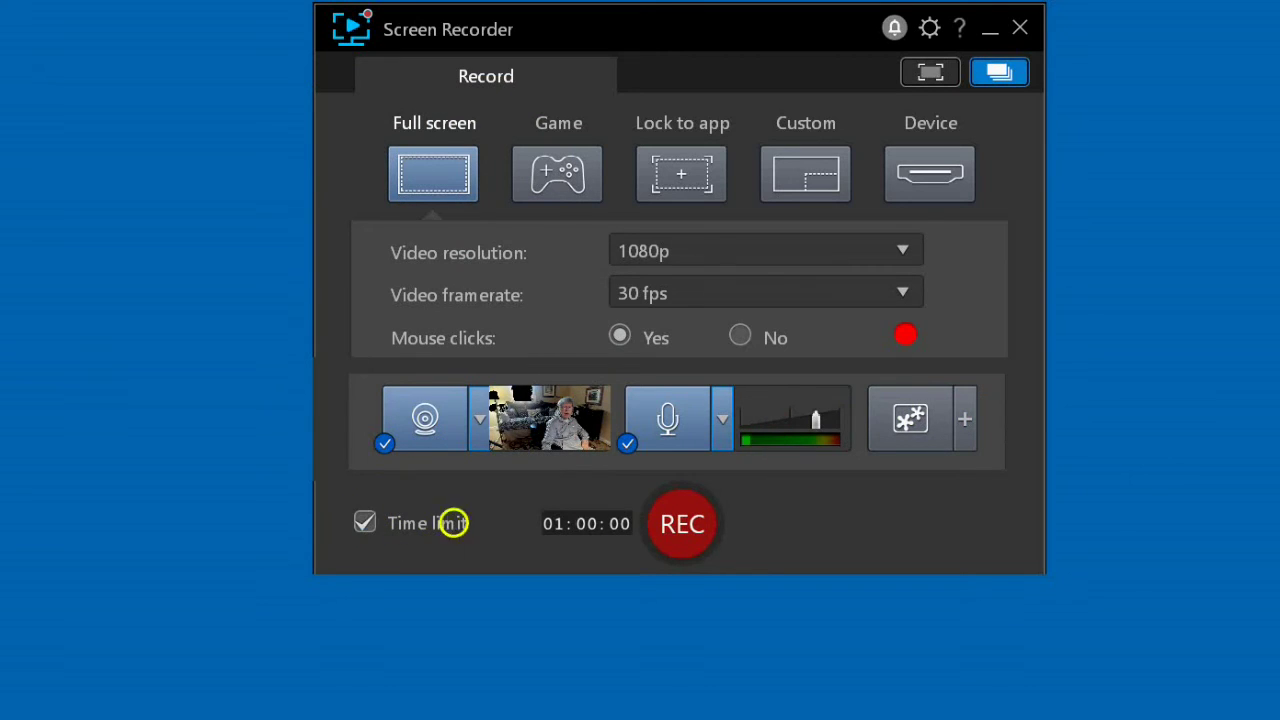
click(363, 522)
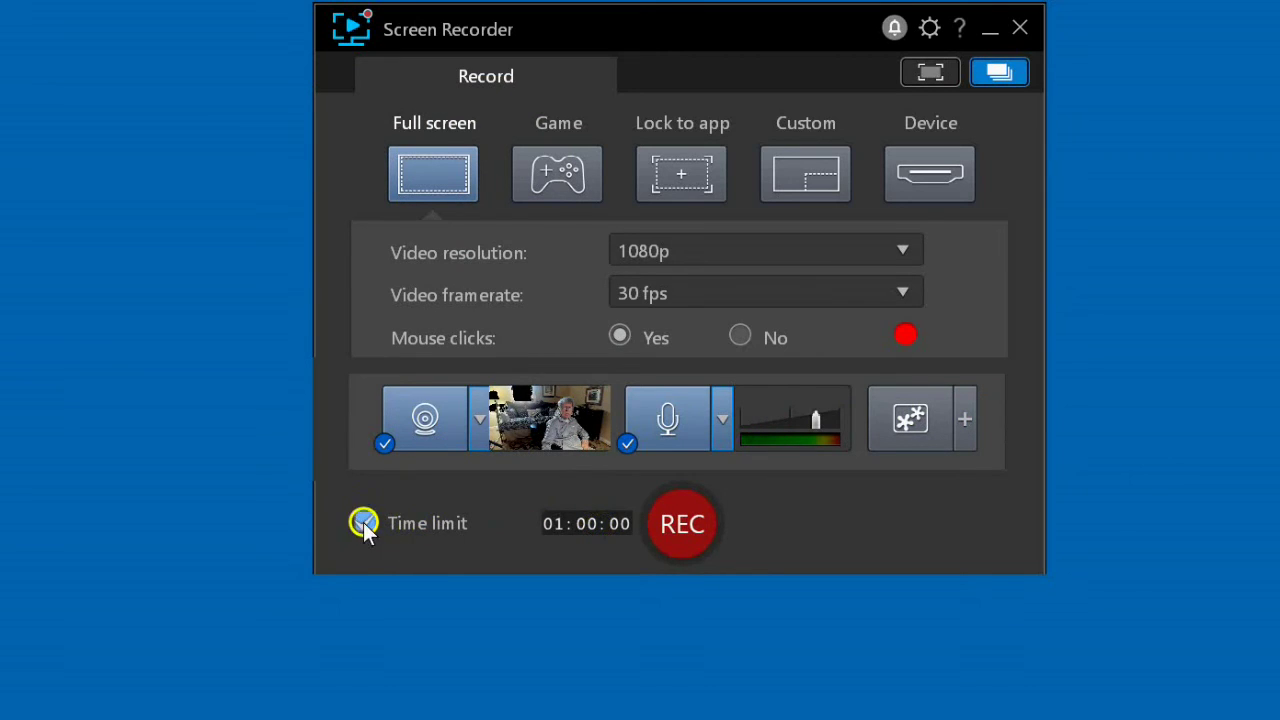
- Record a roughly 10-second full-screen test clip and stop it
click(680, 521)
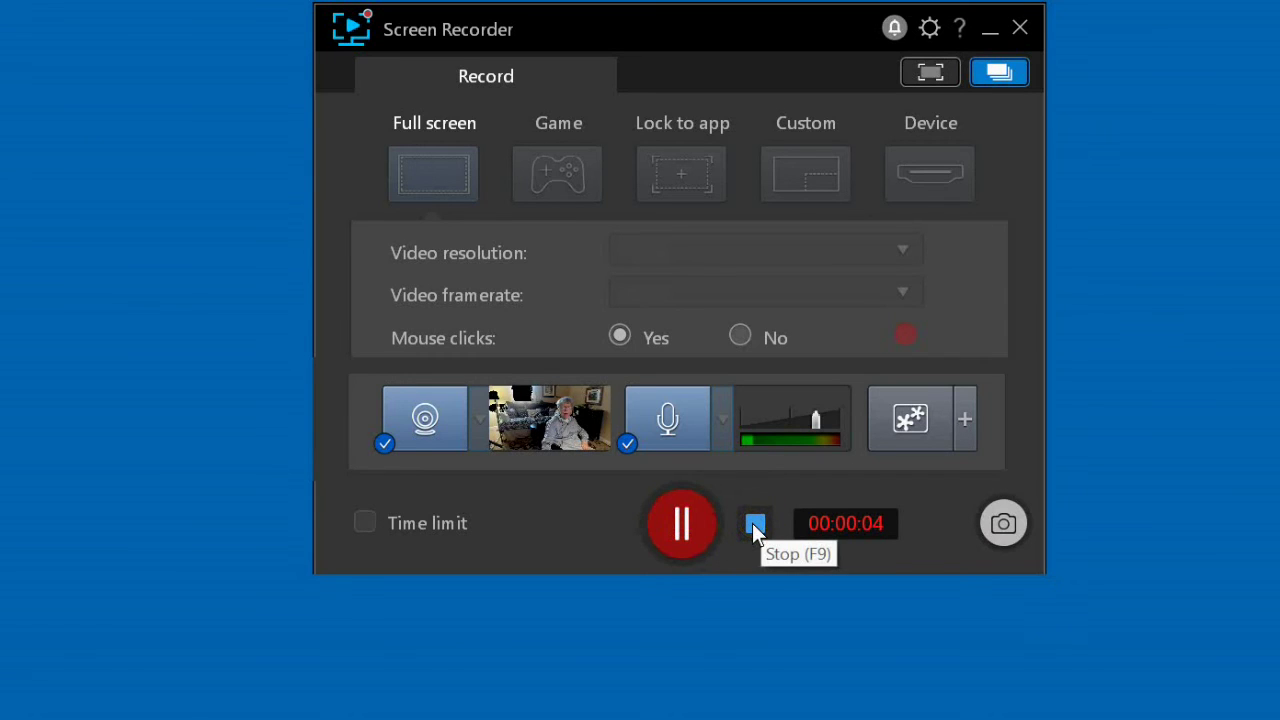
click(837, 523)
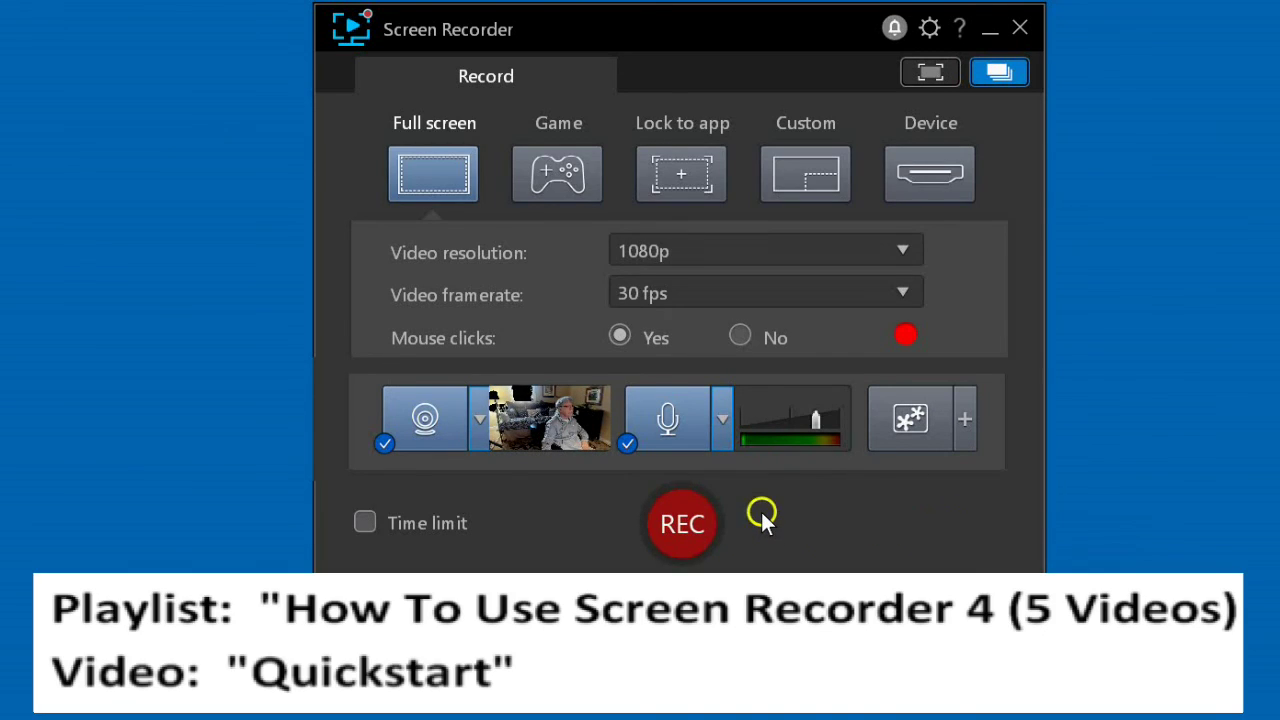
click(766, 502)
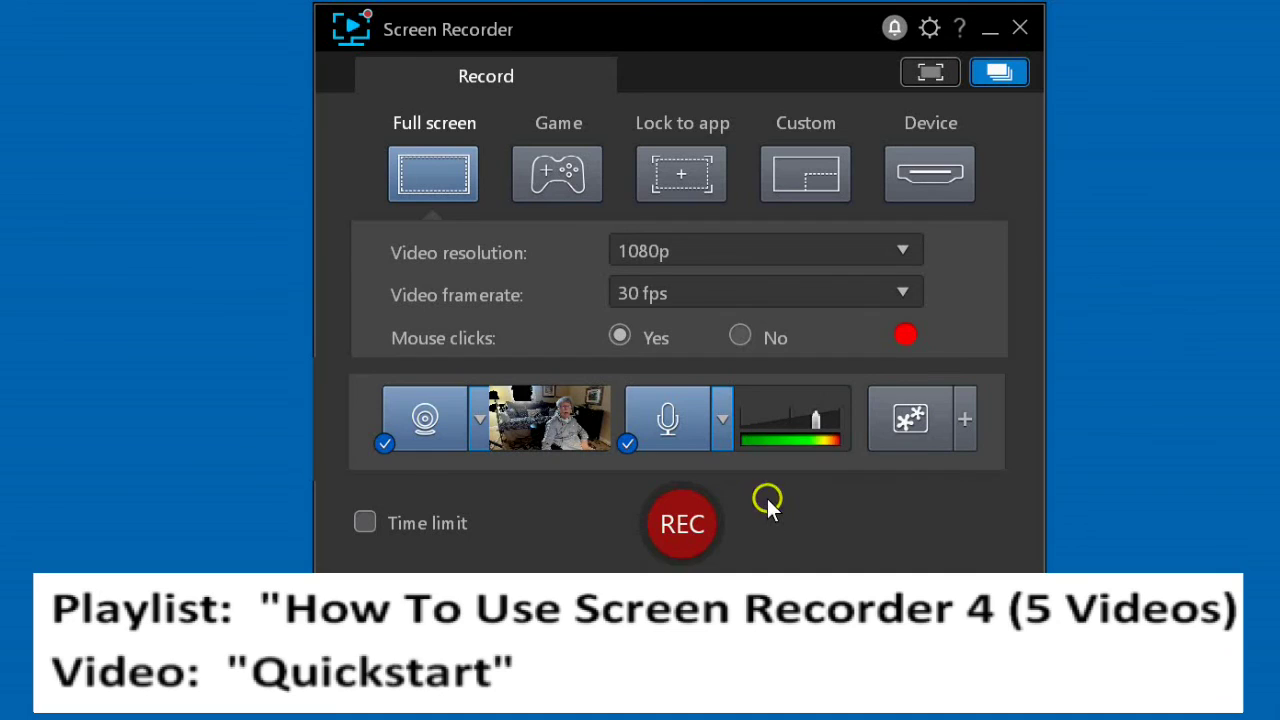